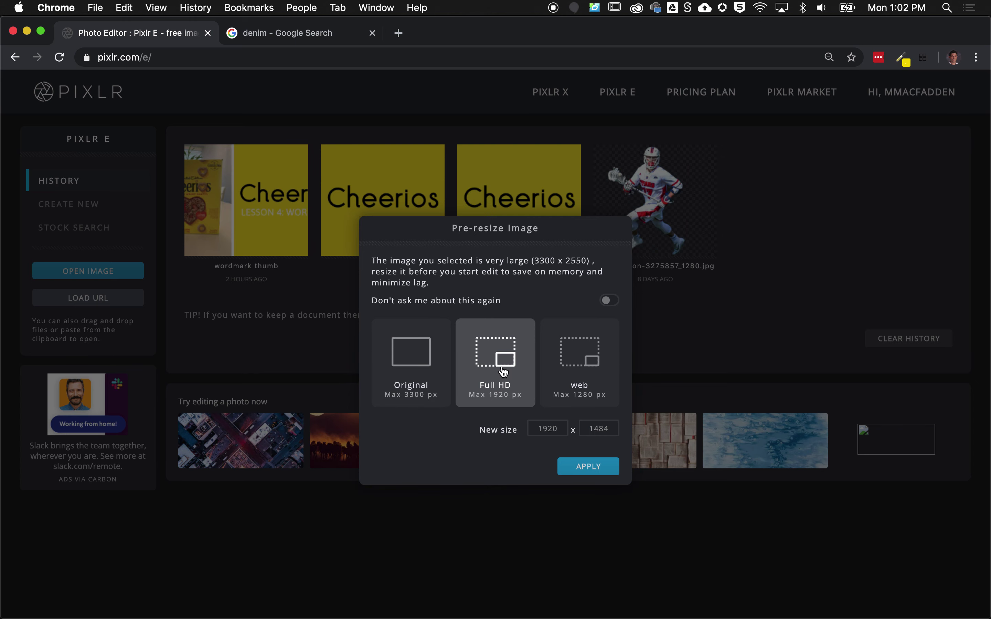
- Open the large sketch resized to Full HD, 1920 x 1484 px
{"action": "left_click", "coordinate": [592, 470]}
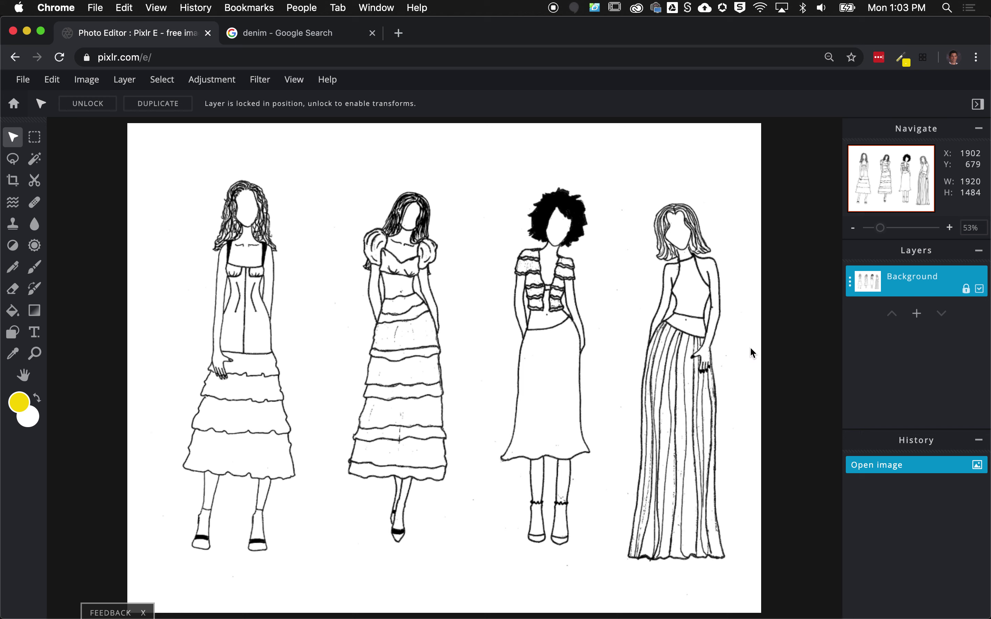
- Copy the large blue denim image from the Google results and paste it into the Pixlr sketch, allowing clipboard access
{"action": "left_click", "coordinate": [333, 38]}
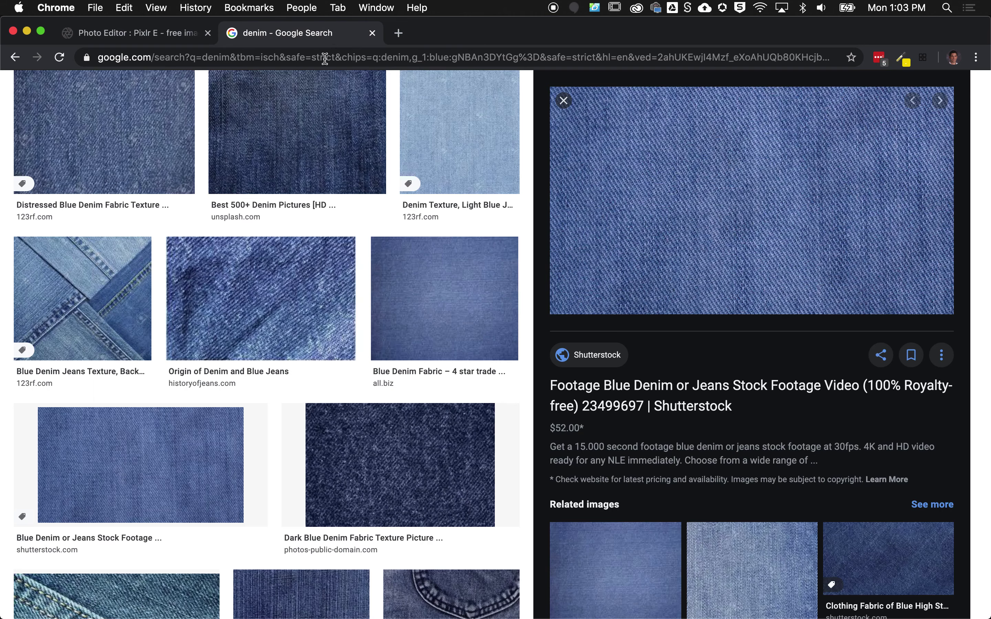
{"action": "right_click", "coordinate": [756, 175]}
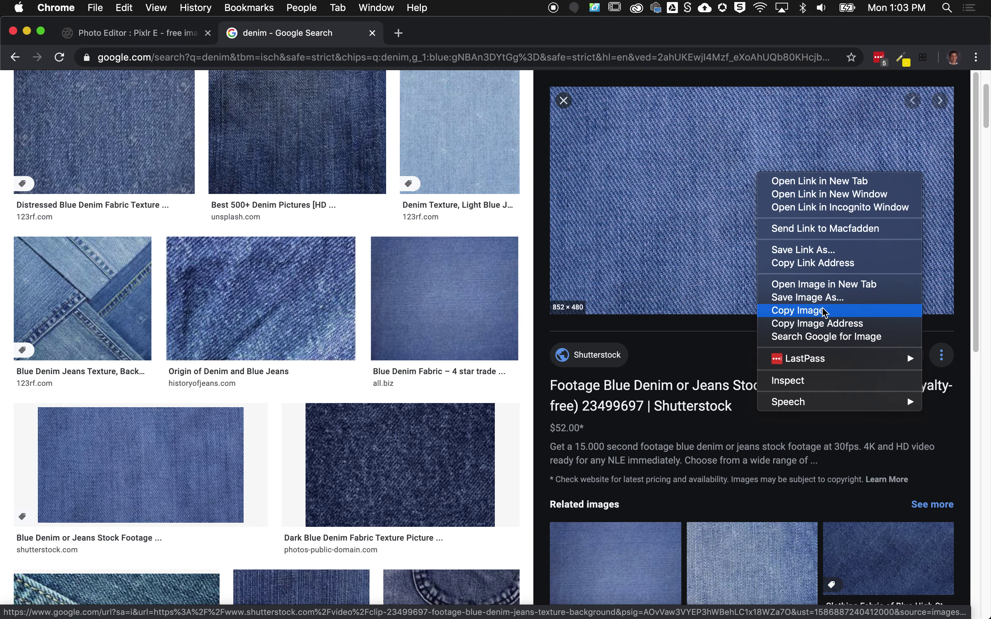
{"action": "left_click", "coordinate": [831, 316]}
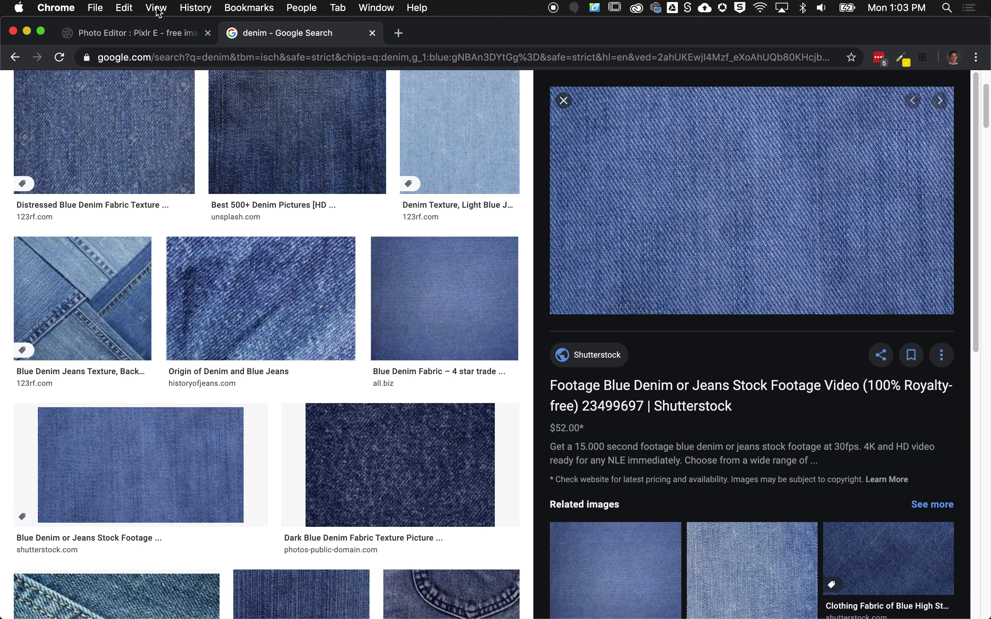
{"action": "left_click", "coordinate": [151, 33]}
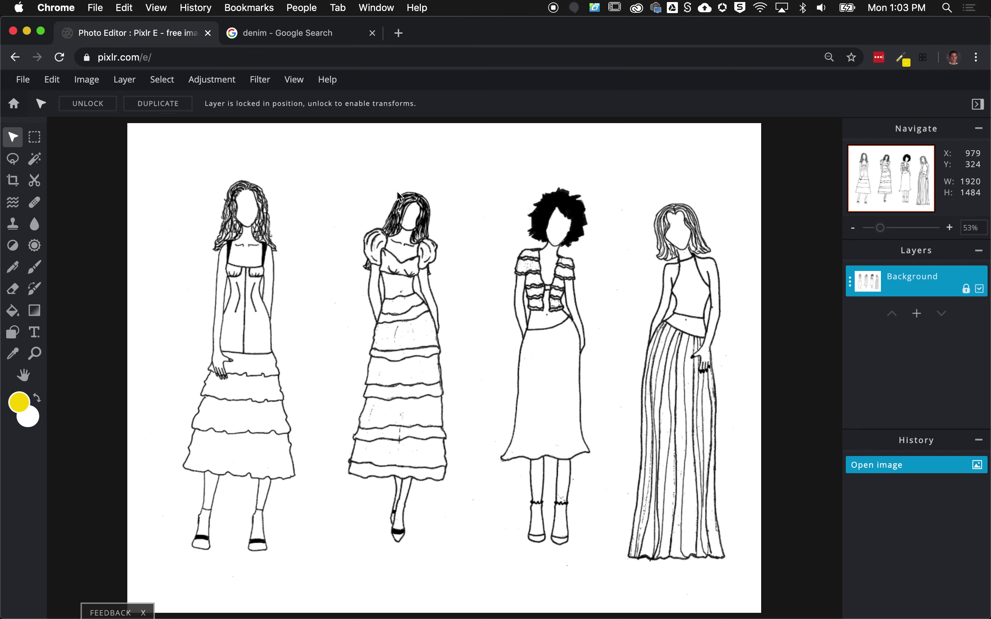
{"action": "left_click", "coordinate": [52, 80]}
{"action": "left_click", "coordinate": [157, 193]}
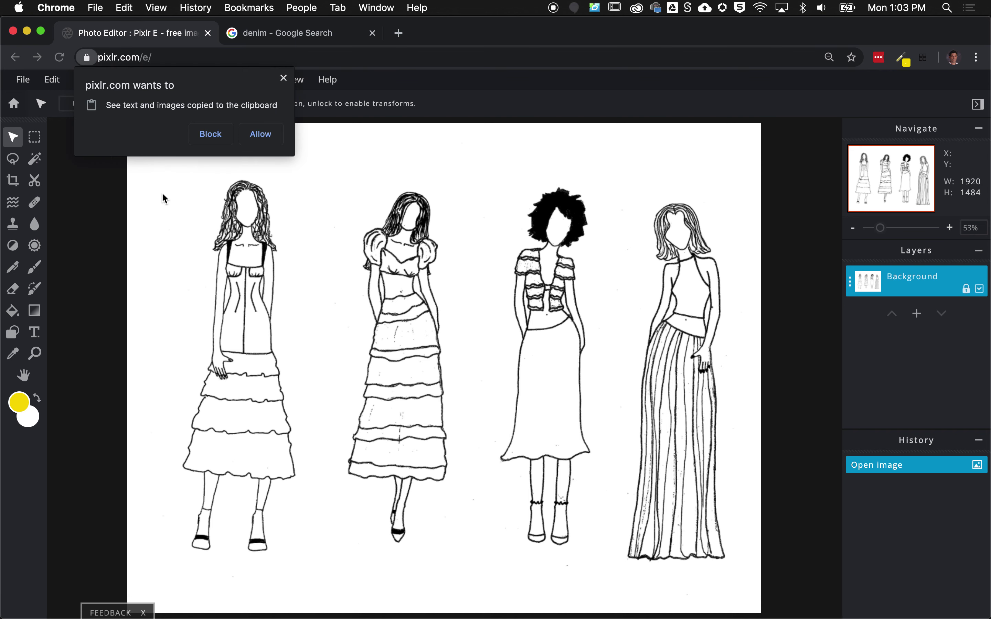
{"action": "left_click", "coordinate": [266, 142]}
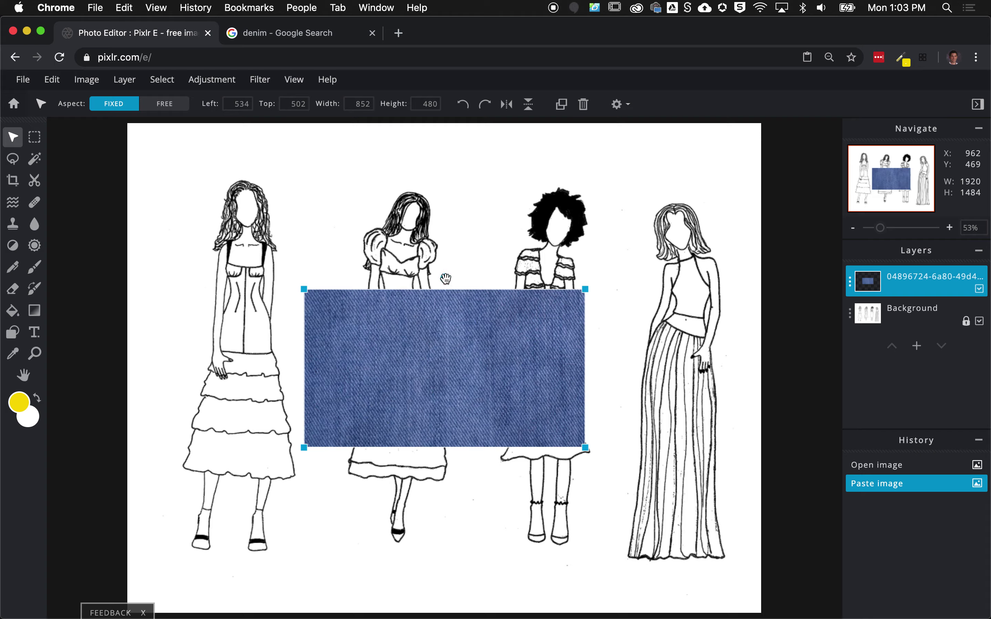
- Rotate the denim layer about a quarter turn, scale it to about 510 x 287 px and place it over the fourth figure's head and torso
{"action": "left_click_drag", "start_coordinate": [462, 272], "coordinate": [348, 413]}
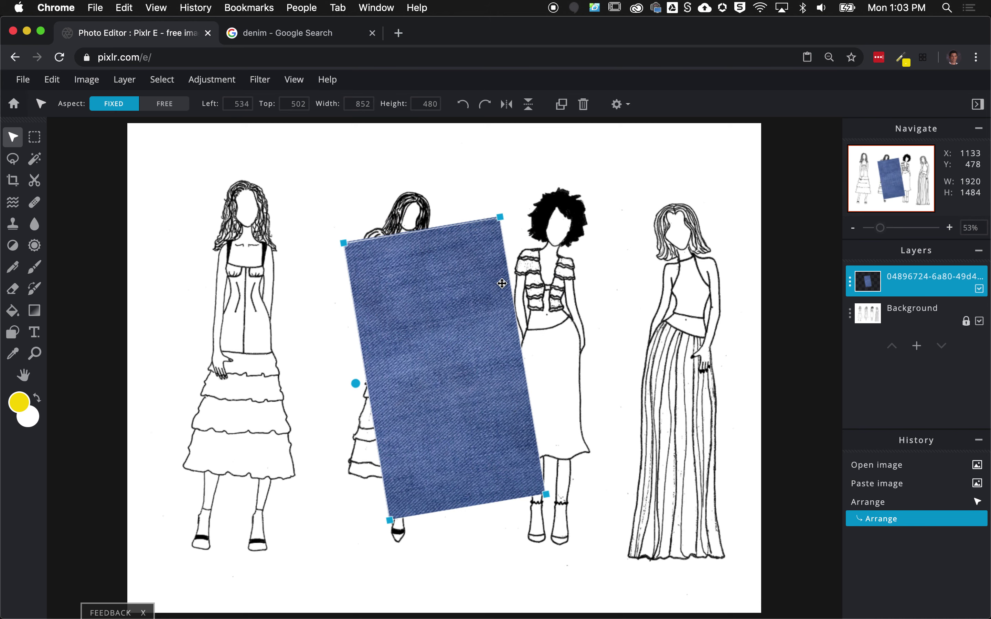
{"action": "left_click_drag", "start_coordinate": [355, 381], "coordinate": [343, 359]}
{"action": "left_click_drag", "start_coordinate": [450, 349], "coordinate": [685, 288]}
{"action": "left_click_drag", "start_coordinate": [598, 171], "coordinate": [660, 290]}
{"action": "left_click_drag", "start_coordinate": [706, 369], "coordinate": [694, 298]}
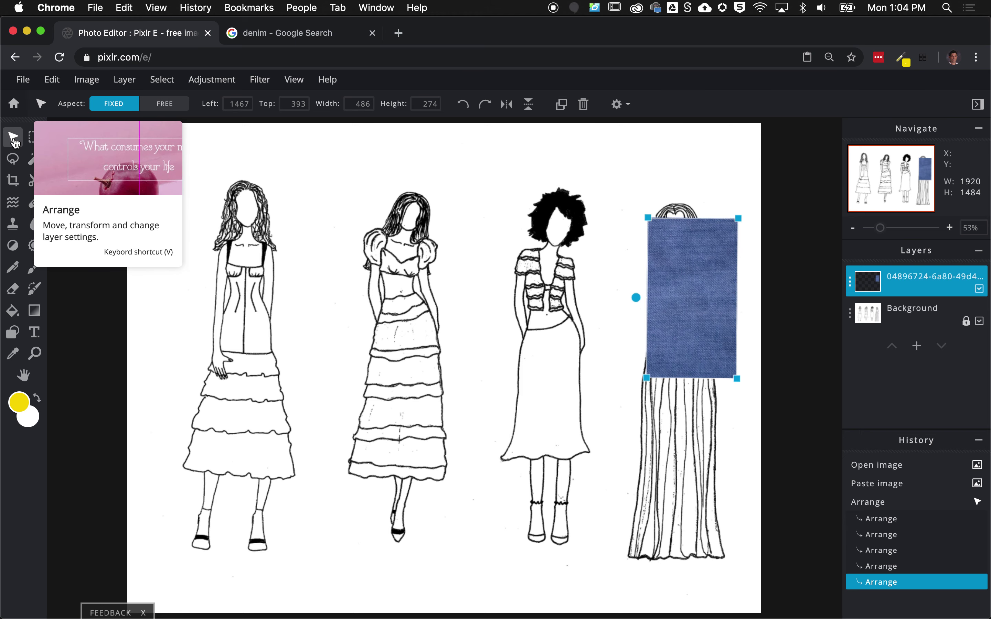
{"action": "left_click_drag", "start_coordinate": [690, 313], "coordinate": [615, 312]}
{"action": "left_click_drag", "start_coordinate": [616, 312], "coordinate": [670, 221]}
{"action": "left_click_drag", "start_coordinate": [634, 174], "coordinate": [623, 168]}
{"action": "mouse_move", "coordinate": [625, 259]}
{"action": "left_mouse_down"}
{"action": "mouse_move", "coordinate": [610, 267]}
{"action": "mouse_move", "coordinate": [606, 257]}
{"action": "left_mouse_up"}
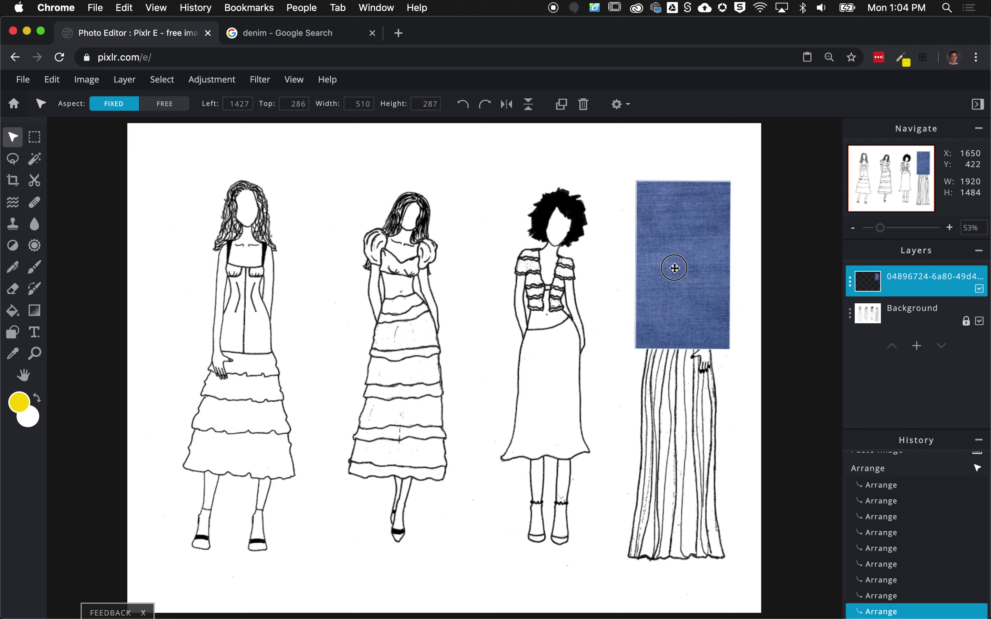
{"action": "left_click_drag", "start_coordinate": [674, 268], "coordinate": [674, 283]}
- Set the denim layer's blend mode to Multiply
{"action": "scroll", "coordinate": [752, 247], "scroll_direction": "up", "scroll_amount": 10}
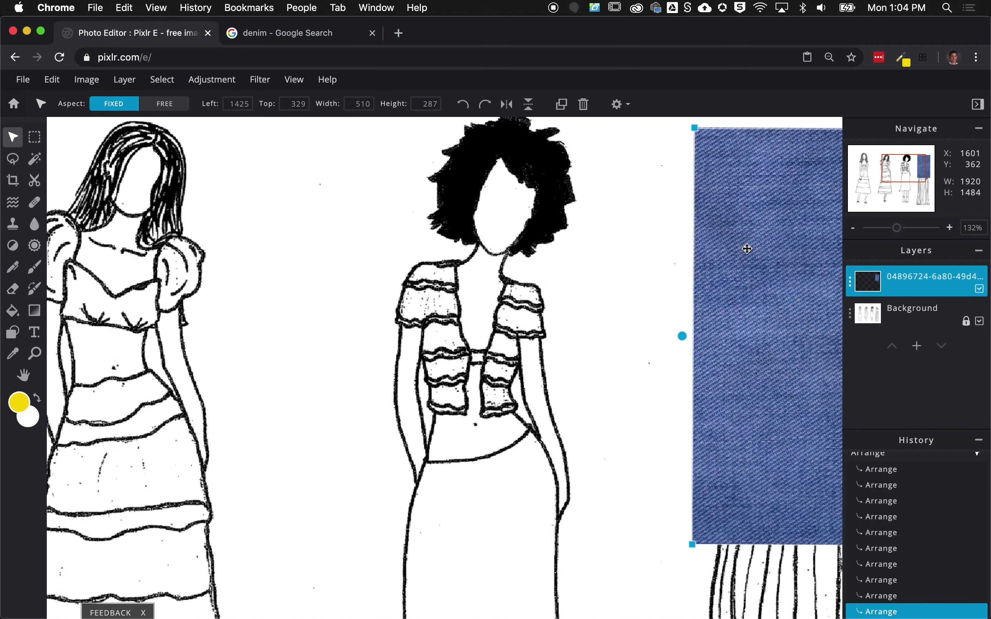
{"action": "left_click", "coordinate": [24, 375]}
{"action": "left_click_drag", "start_coordinate": [683, 271], "coordinate": [252, 328]}
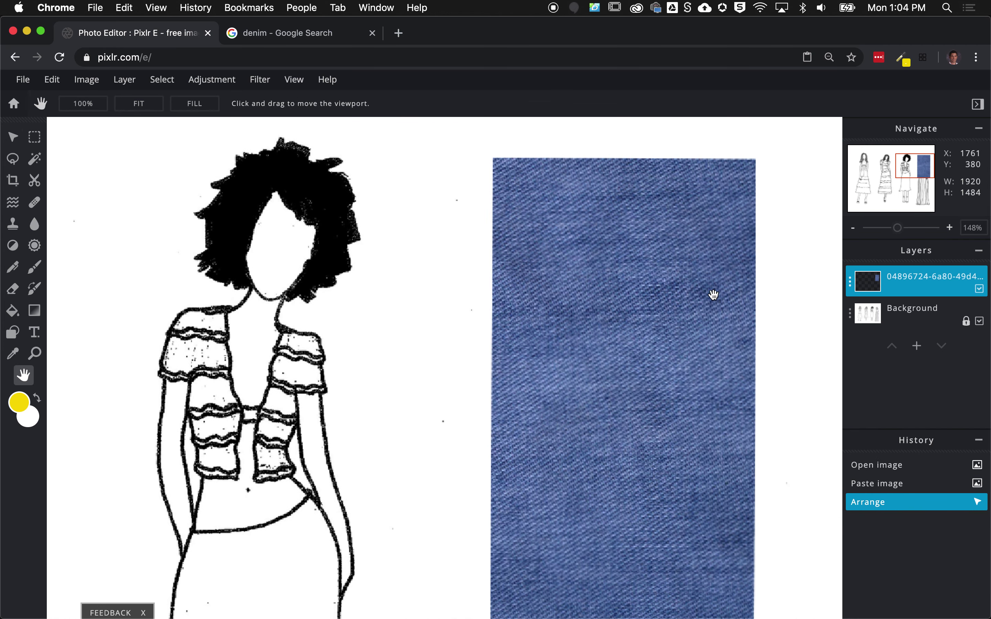
{"action": "left_click_drag", "start_coordinate": [916, 207], "coordinate": [957, 159]}
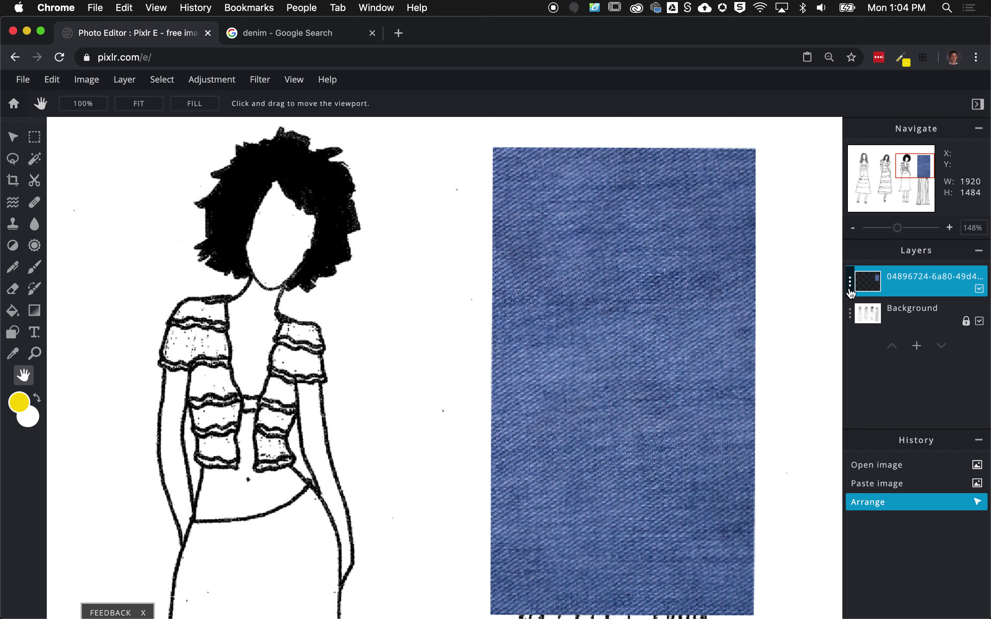
{"action": "left_click", "coordinate": [851, 293]}
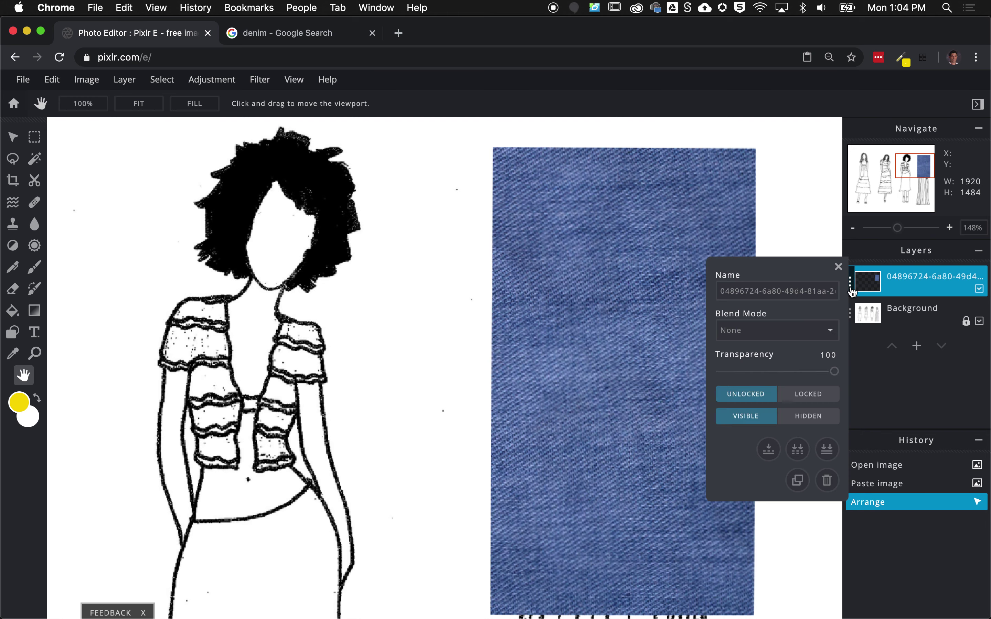
{"action": "left_click", "coordinate": [763, 331]}
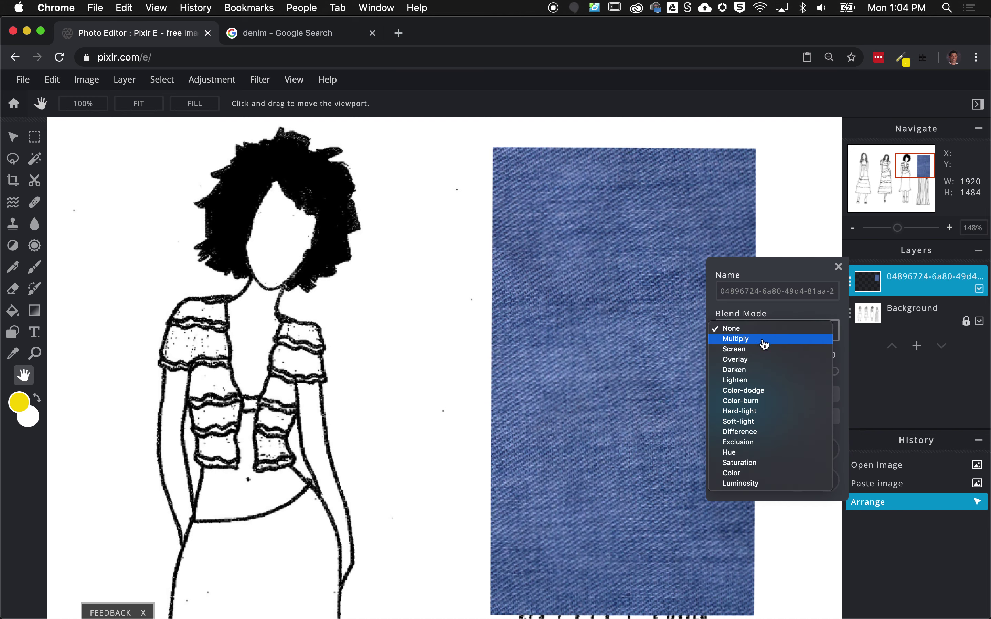
{"action": "left_click", "coordinate": [764, 342]}
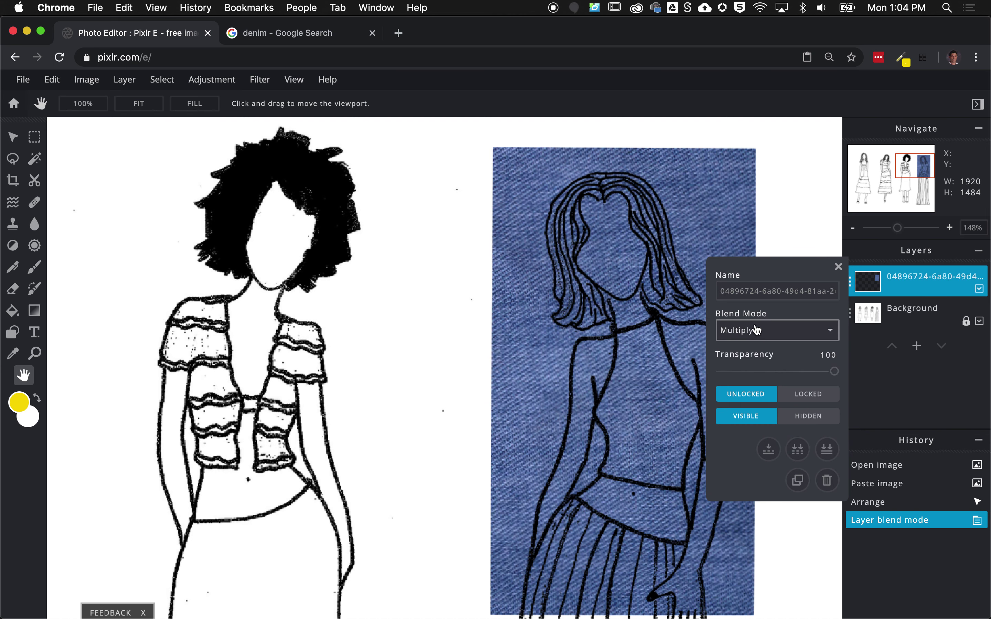
{"action": "left_click", "coordinate": [839, 267]}
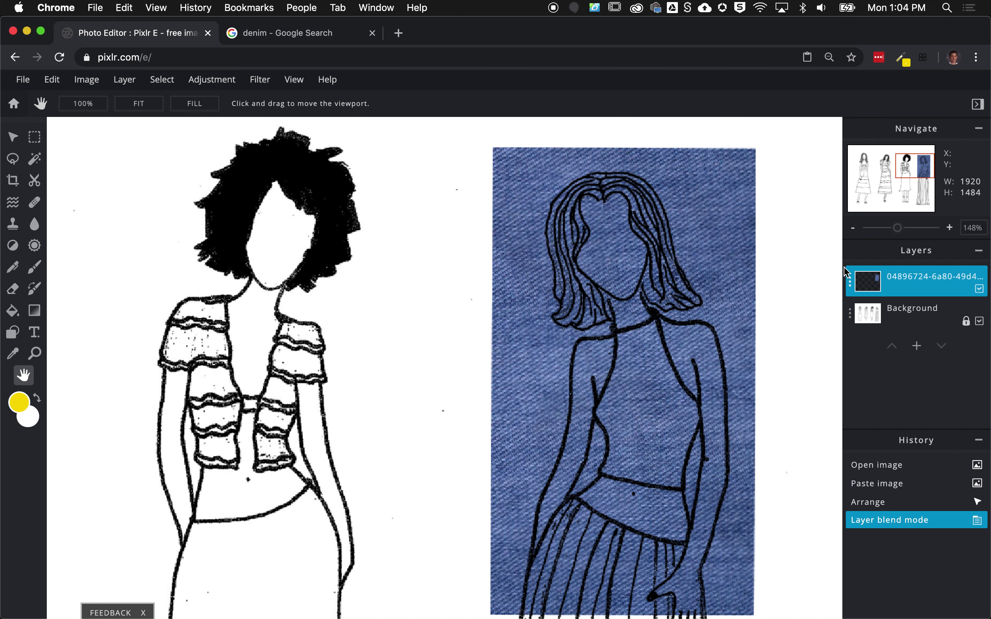
- Mask away the denim's upper-left corner beside the fourth figure's hair with the Cutout brush in remove mode
{"action": "left_click", "coordinate": [34, 181]}
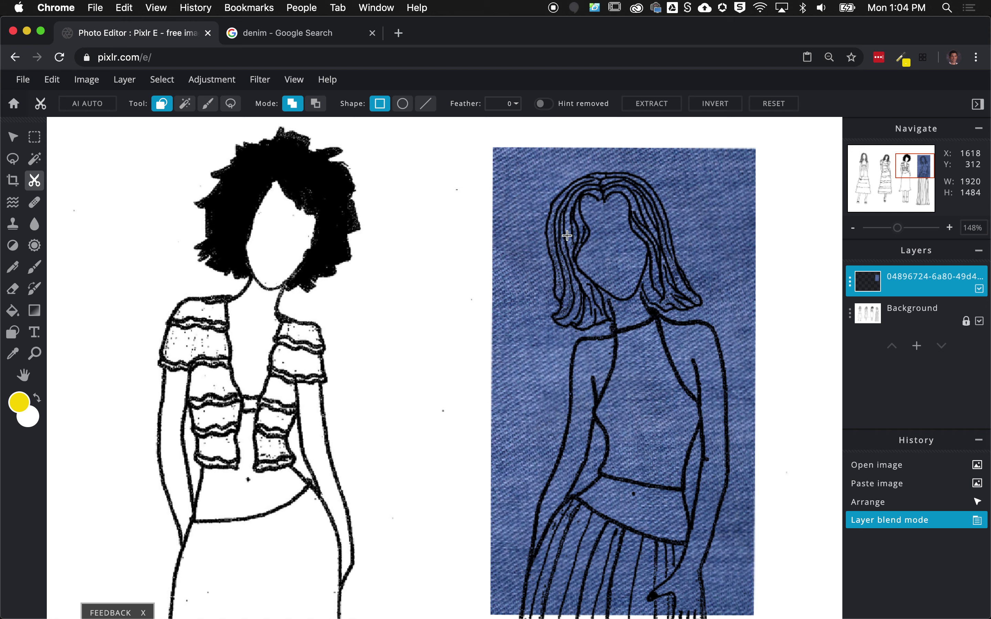
{"action": "left_click", "coordinate": [207, 106]}
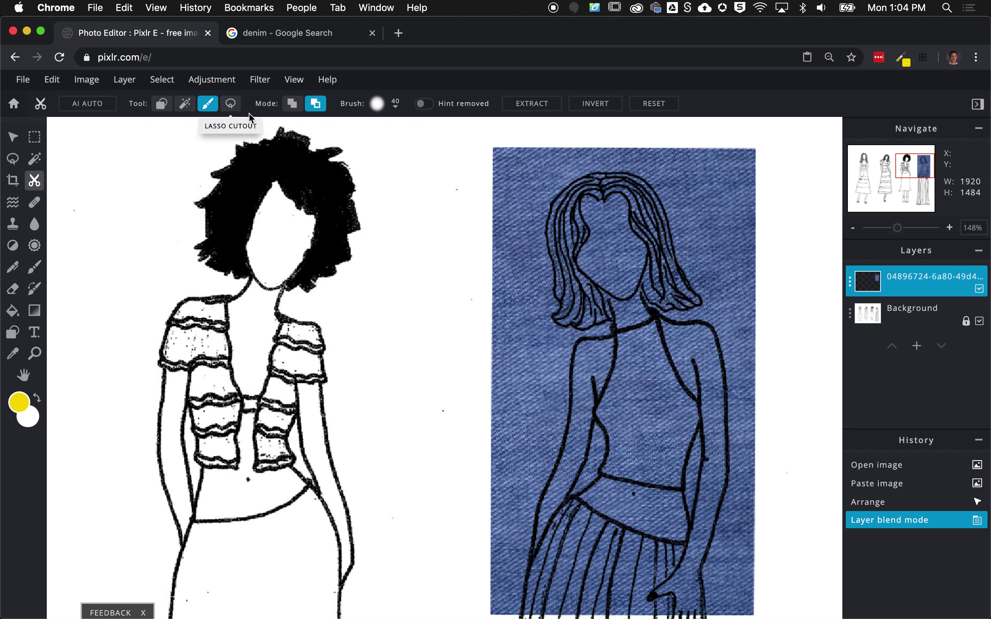
{"action": "mouse_move", "coordinate": [504, 160]}
{"action": "left_mouse_down"}
{"action": "mouse_move", "coordinate": [491, 172]}
{"action": "mouse_move", "coordinate": [512, 162]}
{"action": "mouse_move", "coordinate": [546, 173]}
{"action": "mouse_move", "coordinate": [580, 157]}
{"action": "mouse_move", "coordinate": [471, 368]}
{"action": "mouse_move", "coordinate": [491, 281]}
{"action": "mouse_move", "coordinate": [513, 246]}
{"action": "left_mouse_up"}
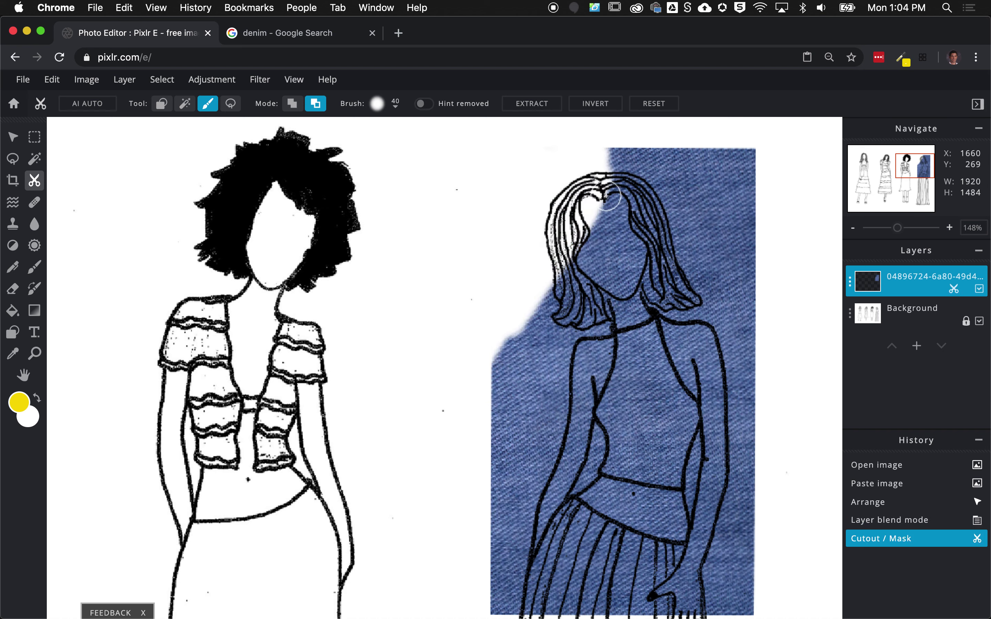
- Paint denim back over the left side of the fourth figure's hair and the area beside it in add-to-cutout mode
{"action": "left_click", "coordinate": [290, 107]}
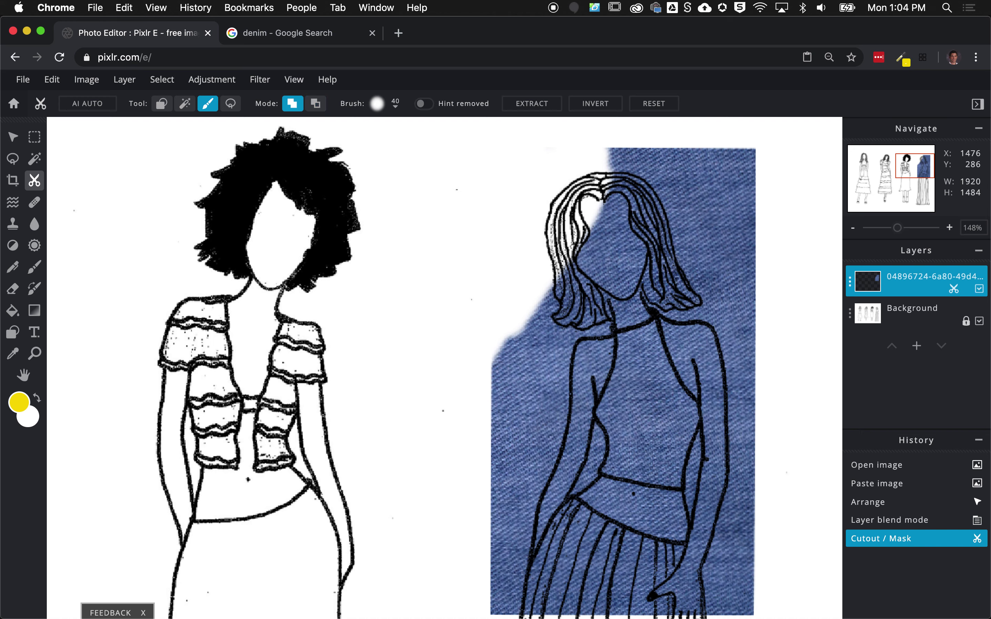
{"action": "mouse_move", "coordinate": [537, 215]}
{"action": "left_mouse_down"}
{"action": "mouse_move", "coordinate": [517, 264]}
{"action": "mouse_move", "coordinate": [602, 213]}
{"action": "mouse_move", "coordinate": [549, 278]}
{"action": "left_mouse_up"}
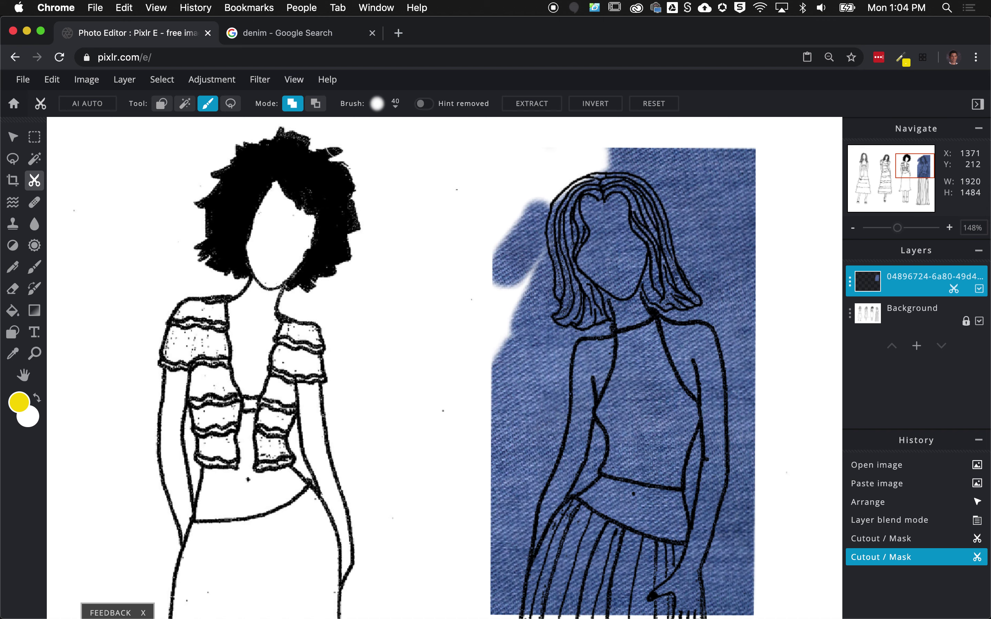
- Return to remove mode, set the brush size to 83 px, and mask the denim off the fourth figure's face, hair and left-side arm
{"action": "left_click", "coordinate": [315, 104]}
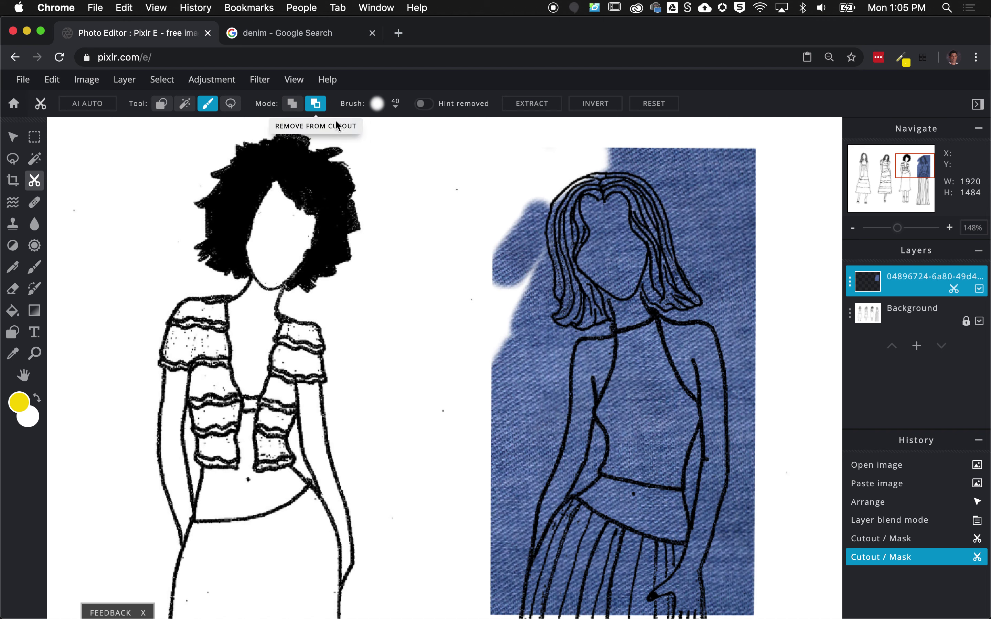
{"action": "left_click_drag", "start_coordinate": [615, 154], "coordinate": [650, 151]}
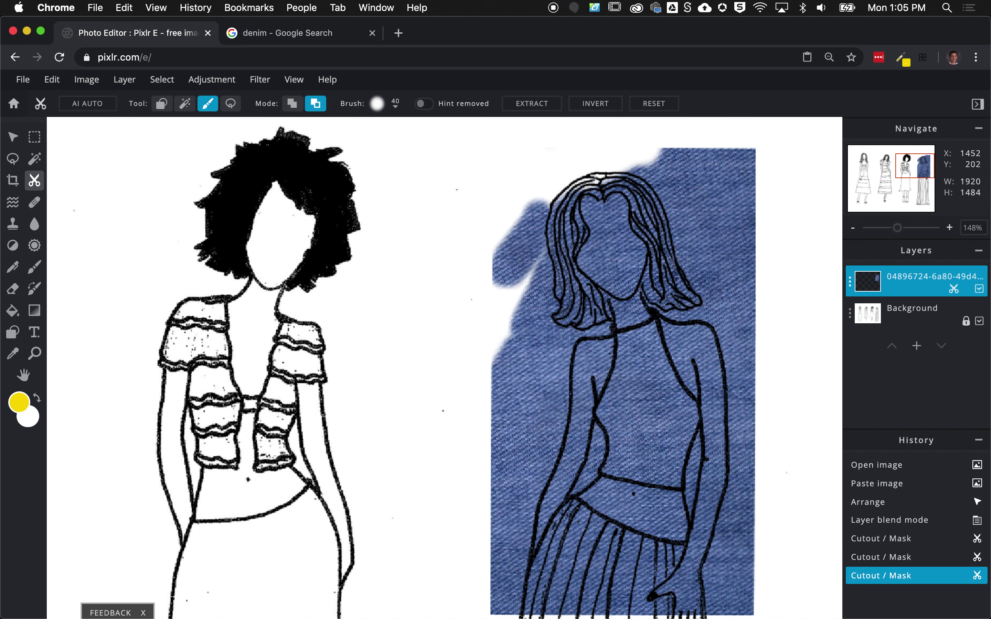
{"action": "left_click", "coordinate": [395, 105]}
{"action": "left_click_drag", "start_coordinate": [386, 149], "coordinate": [392, 149]}
{"action": "mouse_move", "coordinate": [749, 172]}
{"action": "left_mouse_down"}
{"action": "mouse_move", "coordinate": [710, 158]}
{"action": "mouse_move", "coordinate": [651, 184]}
{"action": "mouse_move", "coordinate": [650, 253]}
{"action": "mouse_move", "coordinate": [615, 305]}
{"action": "mouse_move", "coordinate": [659, 277]}
{"action": "left_mouse_up"}
{"action": "mouse_move", "coordinate": [739, 216]}
{"action": "left_mouse_down"}
{"action": "mouse_move", "coordinate": [774, 126]}
{"action": "mouse_move", "coordinate": [556, 281]}
{"action": "mouse_move", "coordinate": [633, 129]}
{"action": "mouse_move", "coordinate": [598, 169]}
{"action": "mouse_move", "coordinate": [577, 258]}
{"action": "mouse_move", "coordinate": [588, 292]}
{"action": "mouse_move", "coordinate": [625, 287]}
{"action": "mouse_move", "coordinate": [578, 337]}
{"action": "mouse_move", "coordinate": [584, 353]}
{"action": "mouse_move", "coordinate": [532, 463]}
{"action": "left_mouse_up"}
{"action": "left_click_drag", "start_coordinate": [601, 313], "coordinate": [582, 351]}
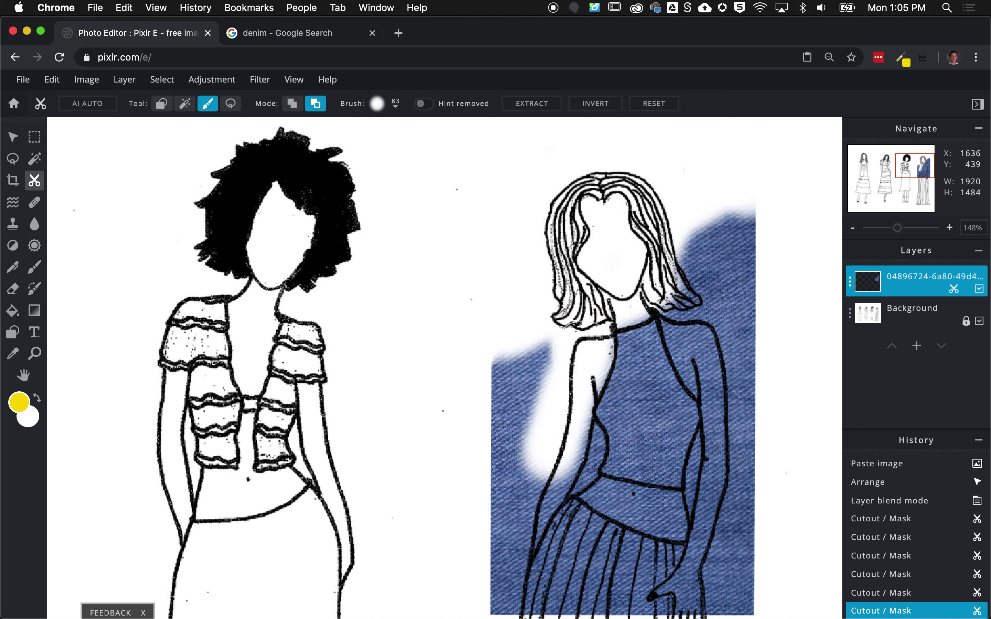
- Set the cutout brush softness to 0% and remove the denim around the fourth figure's left-side arm up to the edge of the top
{"action": "left_click", "coordinate": [394, 104]}
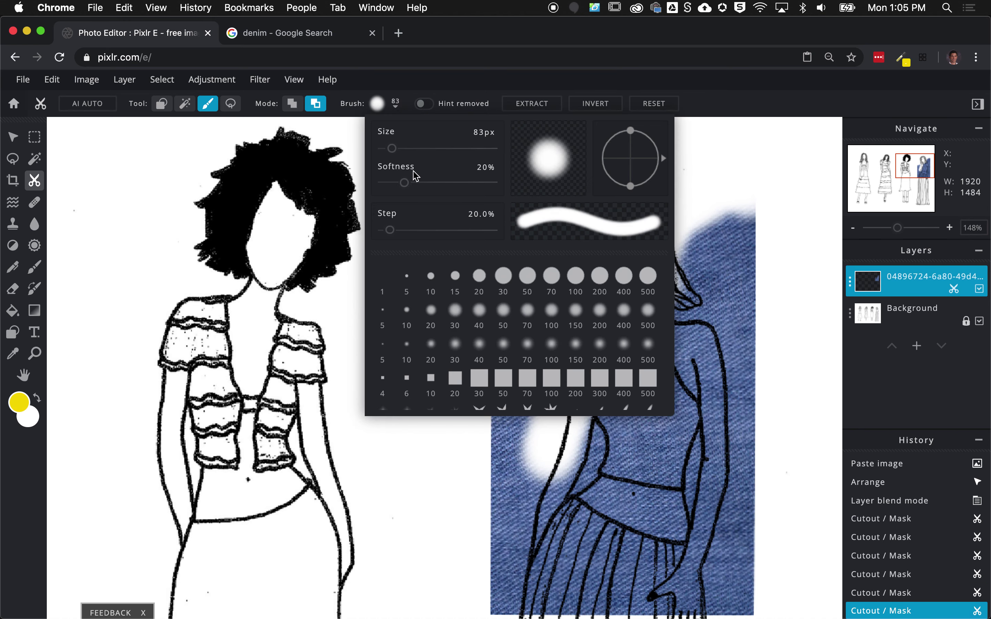
{"action": "left_click_drag", "start_coordinate": [407, 190], "coordinate": [382, 190]}
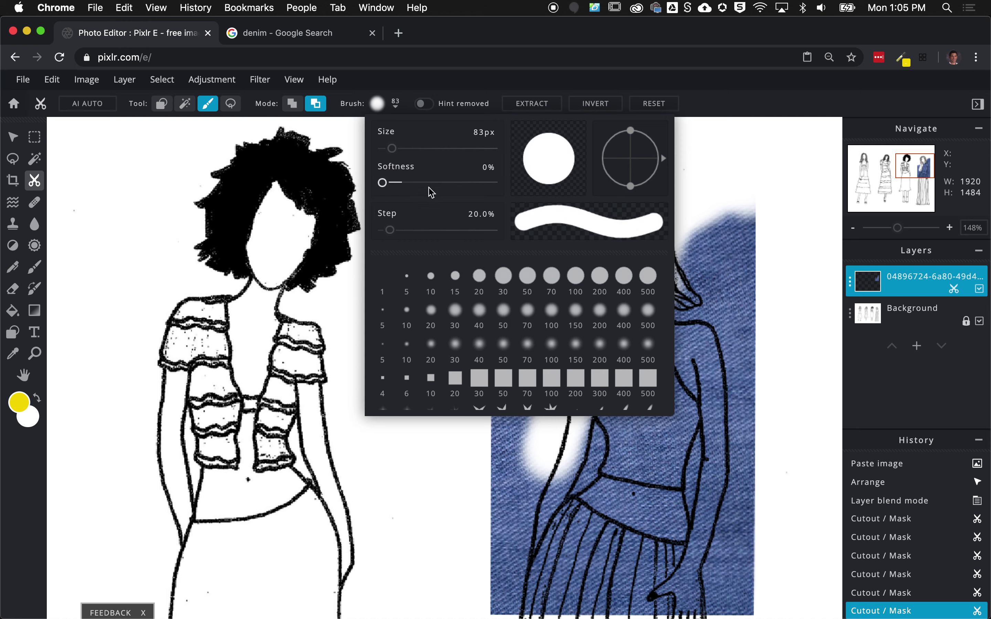
{"action": "mouse_move", "coordinate": [565, 289]}
{"action": "left_mouse_down"}
{"action": "mouse_move", "coordinate": [552, 324]}
{"action": "mouse_move", "coordinate": [572, 361]}
{"action": "mouse_move", "coordinate": [550, 410]}
{"action": "mouse_move", "coordinate": [567, 440]}
{"action": "mouse_move", "coordinate": [551, 420]}
{"action": "left_mouse_up"}
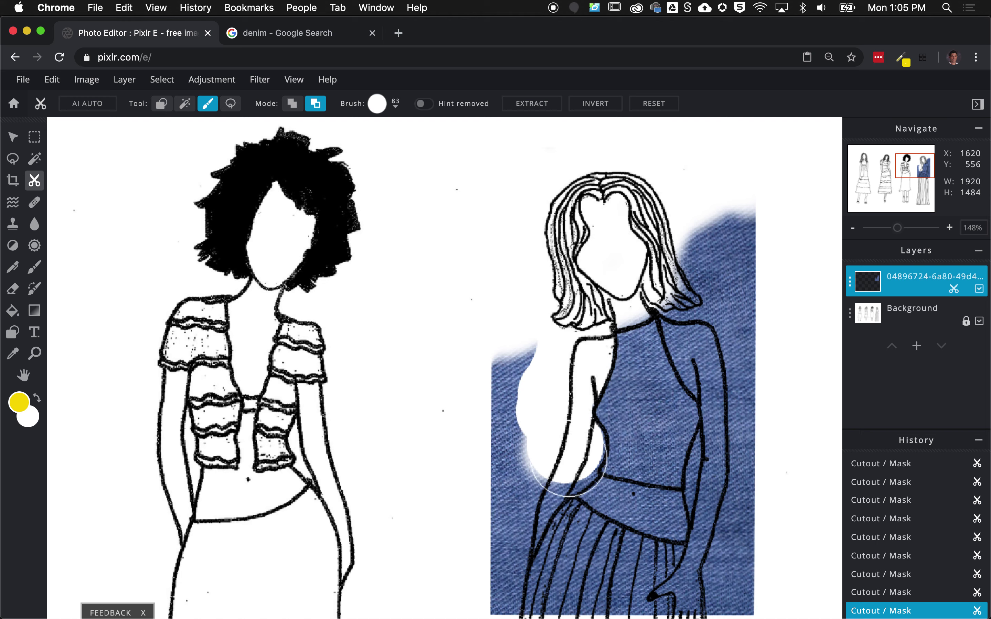
{"action": "mouse_move", "coordinate": [569, 457]}
{"action": "left_mouse_down"}
{"action": "mouse_move", "coordinate": [538, 510]}
{"action": "mouse_move", "coordinate": [508, 438]}
{"action": "mouse_move", "coordinate": [510, 369]}
{"action": "left_mouse_up"}
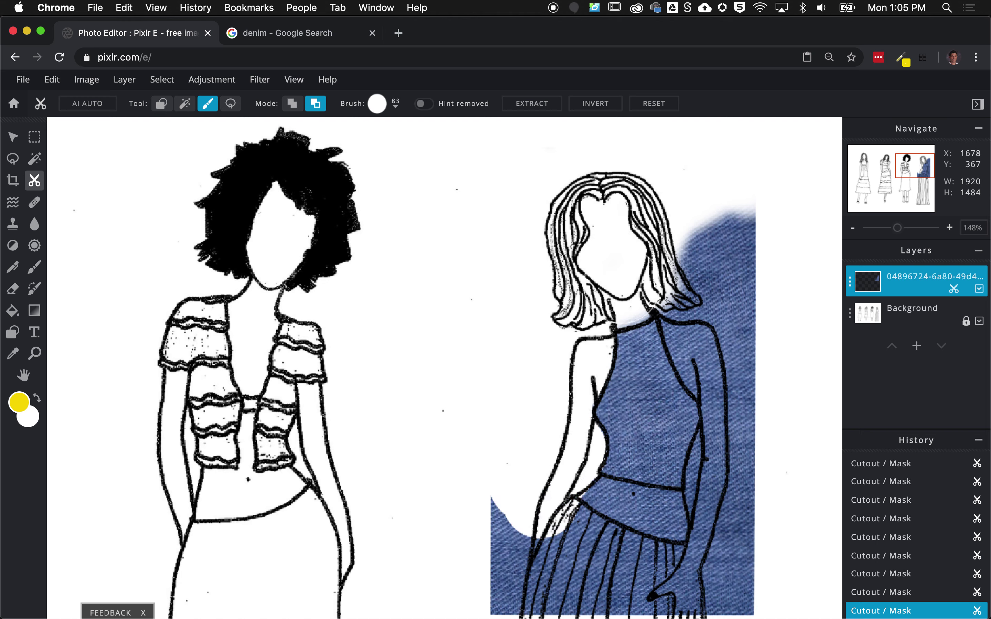
- Remove the remaining denim from the neck, right-side arm, midriff and skirt so only the halter top is covered
{"action": "mouse_move", "coordinate": [622, 295]}
{"action": "left_mouse_down"}
{"action": "mouse_move", "coordinate": [639, 268]}
{"action": "mouse_move", "coordinate": [668, 267]}
{"action": "mouse_move", "coordinate": [680, 281]}
{"action": "mouse_move", "coordinate": [752, 250]}
{"action": "mouse_move", "coordinate": [719, 230]}
{"action": "left_mouse_up"}
{"action": "scroll", "coordinate": [719, 229], "scroll_direction": "down", "scroll_amount": 3}
{"action": "mouse_move", "coordinate": [753, 410]}
{"action": "left_mouse_down"}
{"action": "mouse_move", "coordinate": [752, 354]}
{"action": "mouse_move", "coordinate": [696, 307]}
{"action": "mouse_move", "coordinate": [745, 316]}
{"action": "left_mouse_up"}
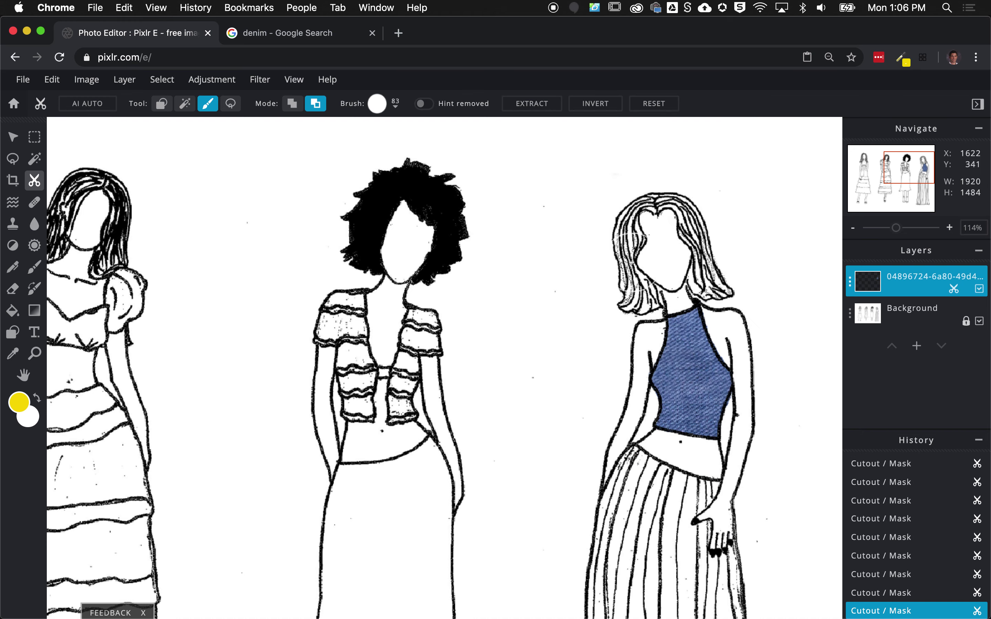
- Undo the last cutout stroke, and brush the denim off the fourth figure's hand and skirt again
{"action": "left_click", "coordinate": [52, 80]}
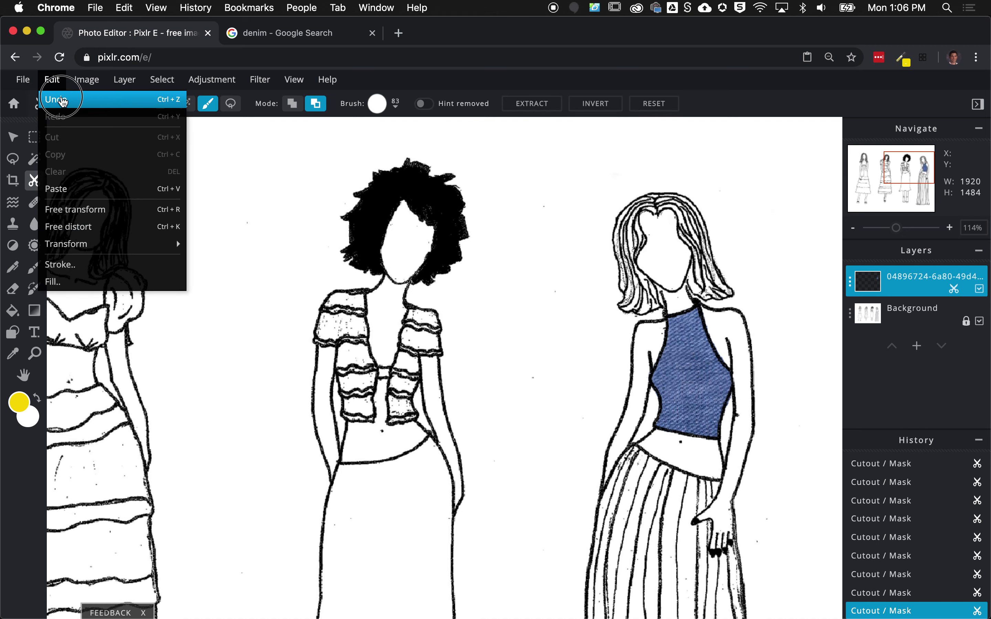
{"action": "left_click", "coordinate": [62, 101]}
{"action": "key", "text": "F11"}
{"action": "key", "text": "F11"}
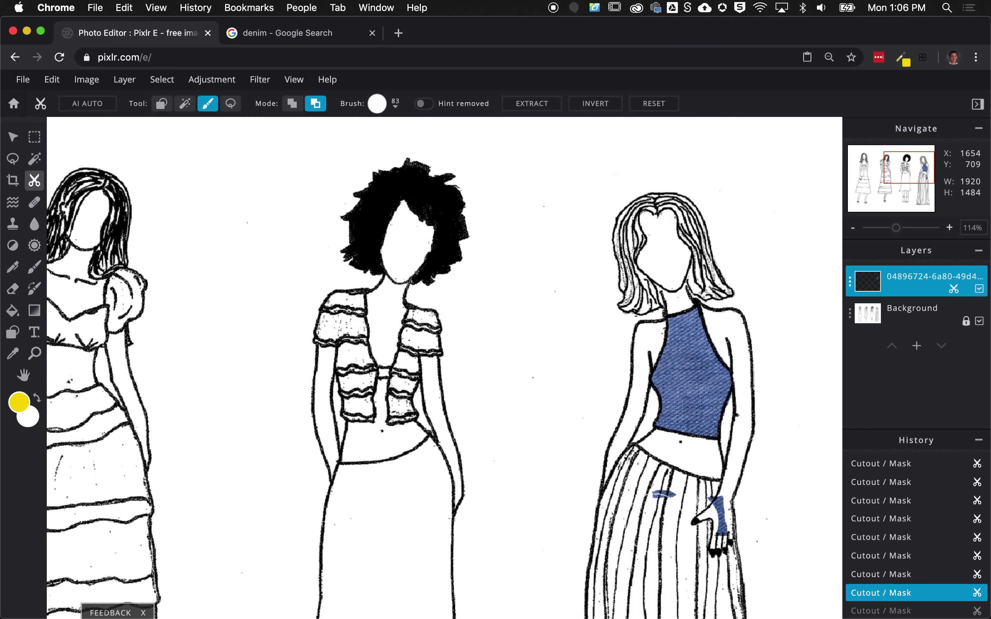
{"action": "mouse_move", "coordinate": [727, 497]}
{"action": "left_mouse_down"}
{"action": "mouse_move", "coordinate": [717, 531]}
{"action": "mouse_move", "coordinate": [553, 504]}
{"action": "left_mouse_up"}
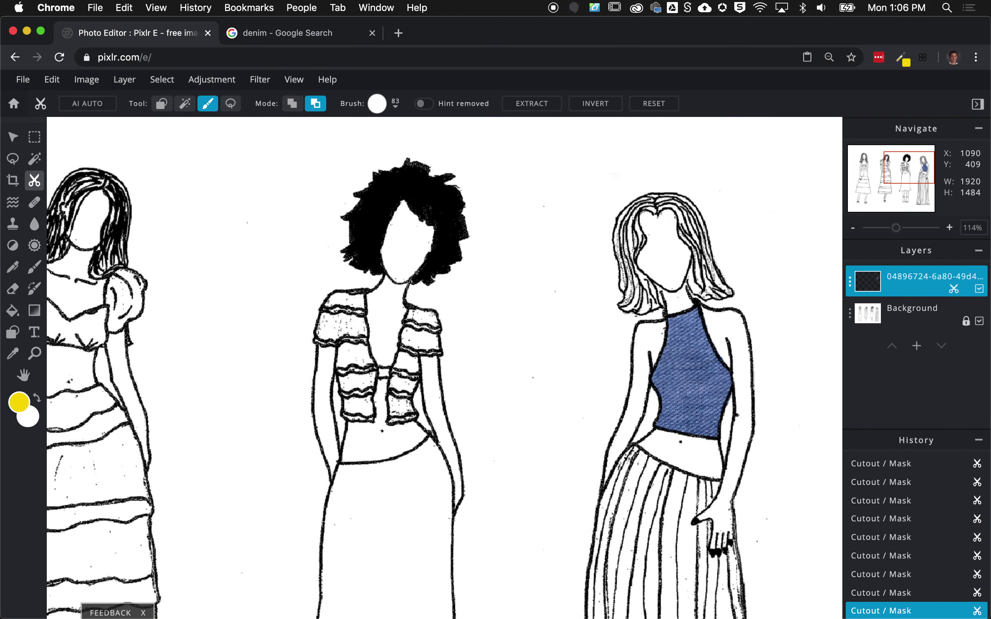
- Add an empty layer above the denim and brush yellow roughly over the middle of the fourth figure's skirt
{"action": "key", "text": "ctrl+0"}
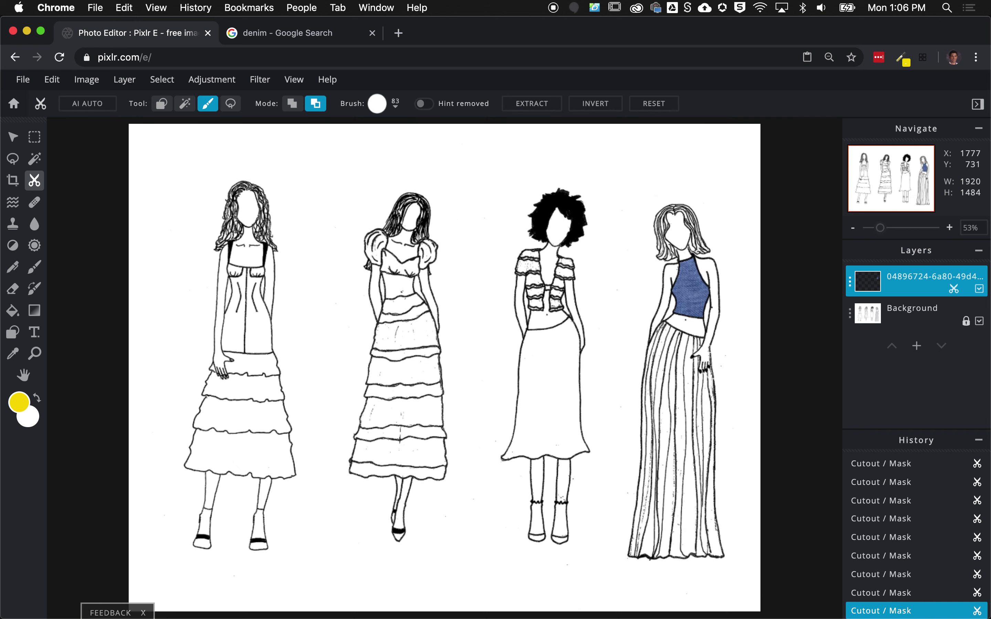
{"action": "left_click", "coordinate": [916, 346]}
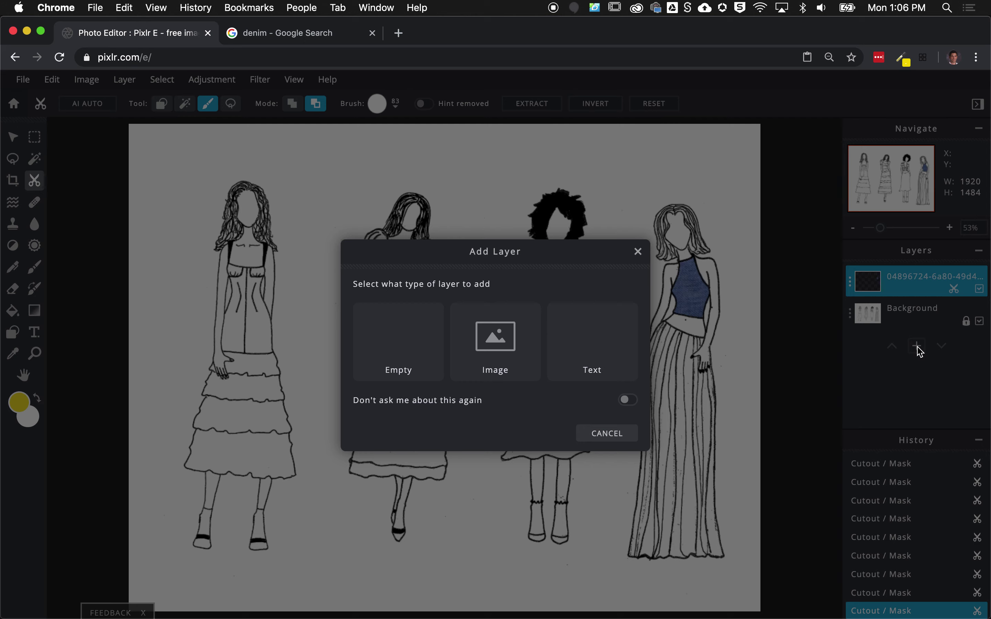
{"action": "left_click", "coordinate": [401, 337]}
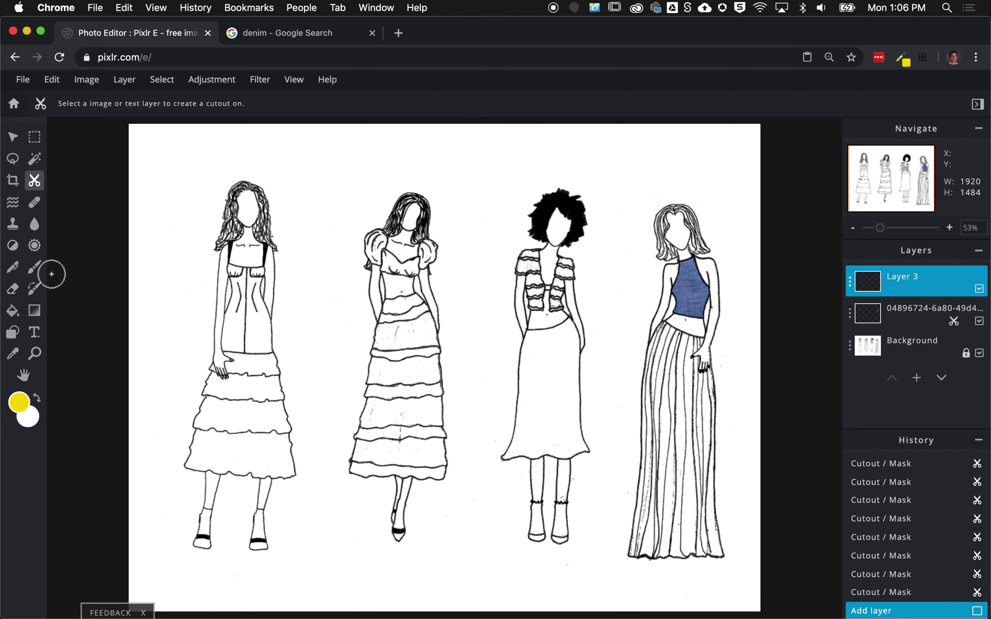
{"action": "left_click", "coordinate": [33, 268]}
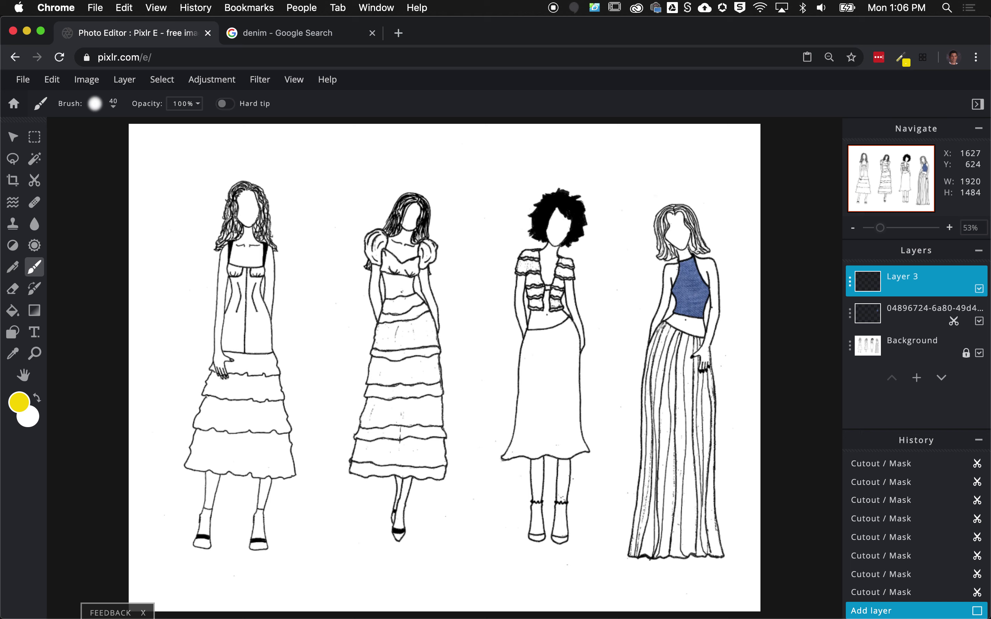
{"action": "mouse_move", "coordinate": [664, 330]}
{"action": "left_mouse_down"}
{"action": "mouse_move", "coordinate": [666, 478]}
{"action": "mouse_move", "coordinate": [690, 399]}
{"action": "mouse_move", "coordinate": [699, 479]}
{"action": "mouse_move", "coordinate": [674, 446]}
{"action": "mouse_move", "coordinate": [665, 388]}
{"action": "mouse_move", "coordinate": [662, 409]}
{"action": "mouse_move", "coordinate": [691, 374]}
{"action": "mouse_move", "coordinate": [676, 433]}
{"action": "mouse_move", "coordinate": [663, 344]}
{"action": "mouse_move", "coordinate": [658, 381]}
{"action": "left_mouse_up"}
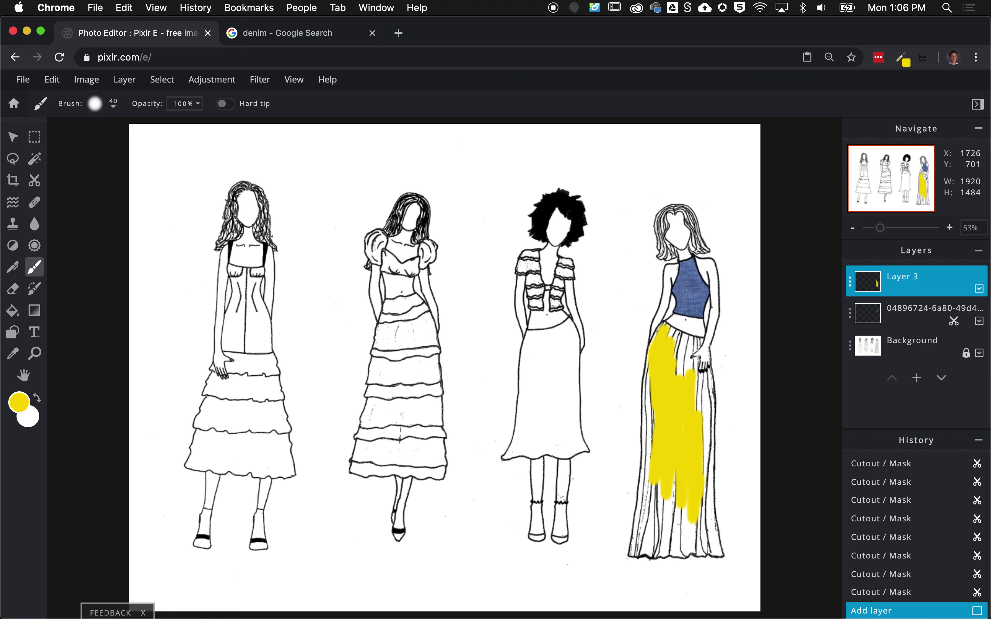
- Set the yellow layer's blend mode to Multiply and paint the rest of the fourth figure's skirt yellow
{"action": "left_click", "coordinate": [851, 282]}
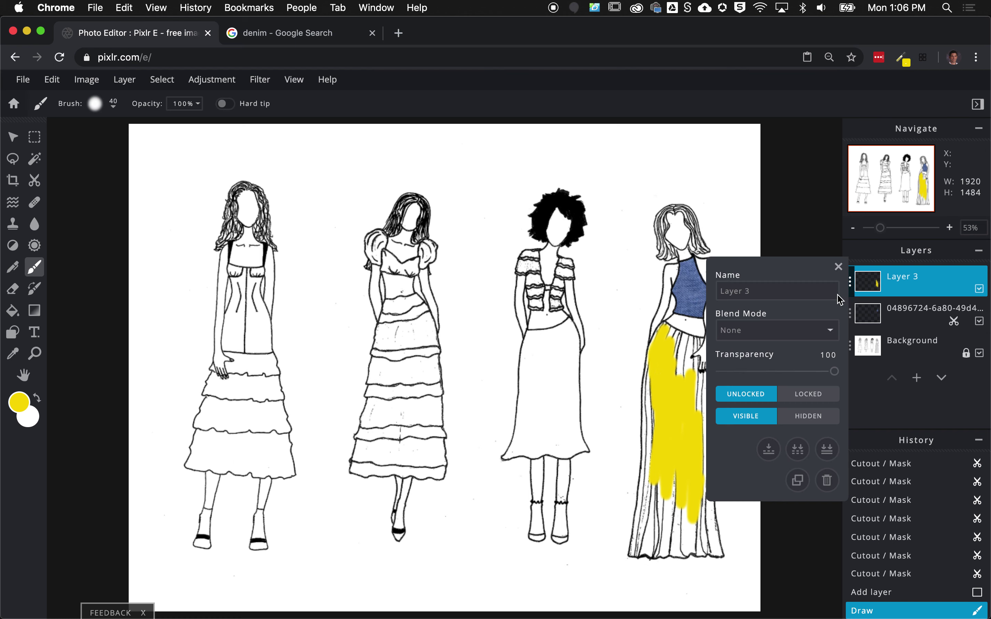
{"action": "left_click", "coordinate": [774, 338]}
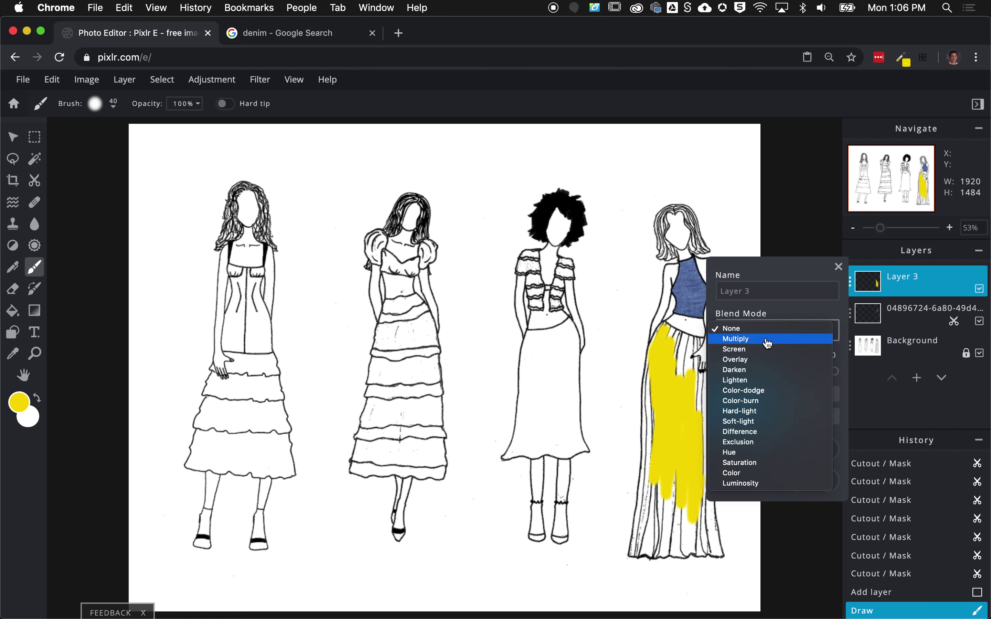
{"action": "left_click", "coordinate": [768, 343]}
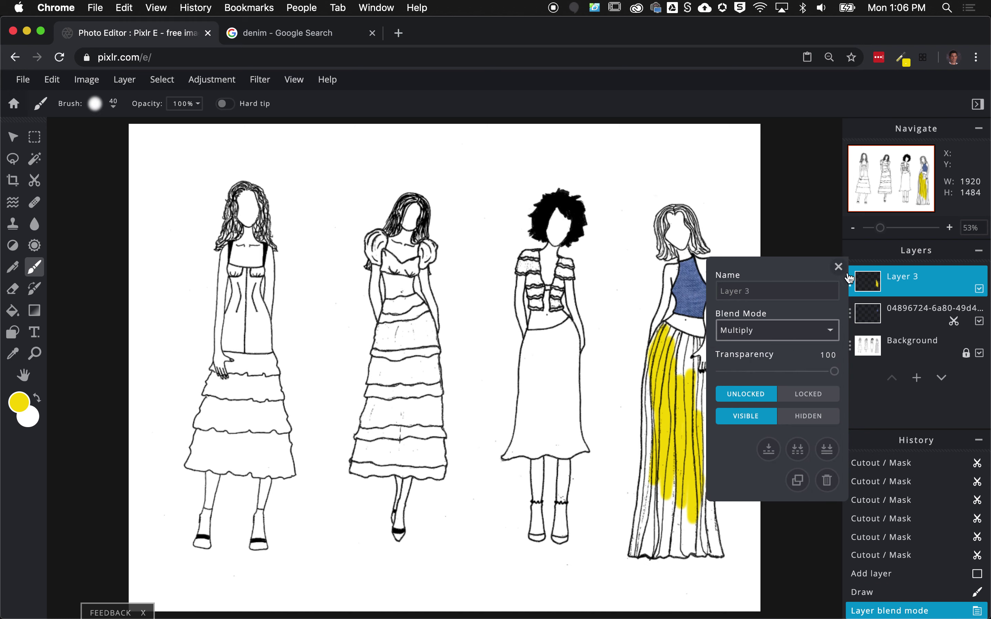
{"action": "left_click", "coordinate": [881, 272]}
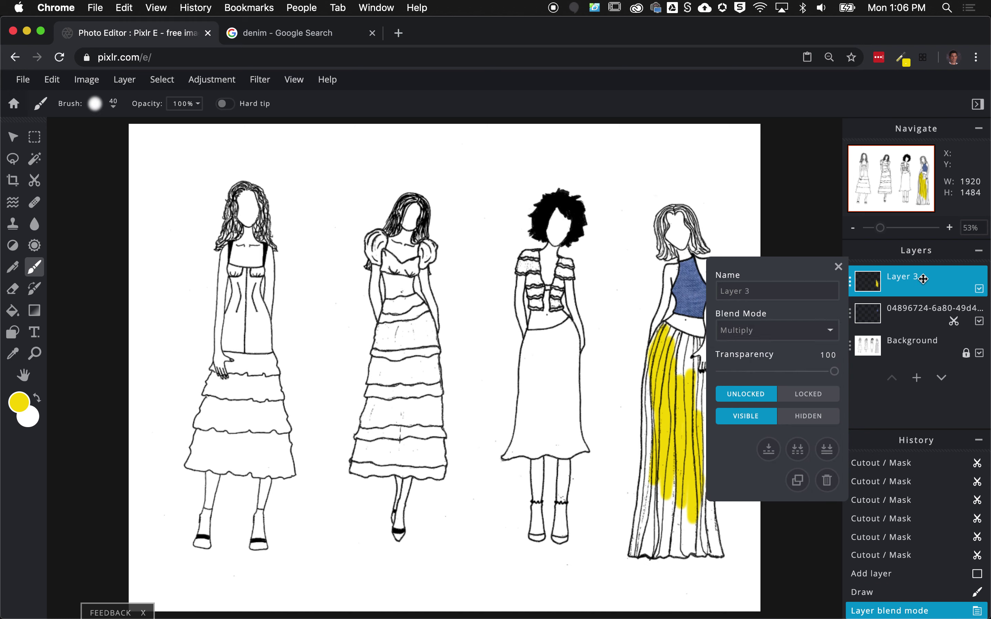
{"action": "left_click", "coordinate": [838, 267]}
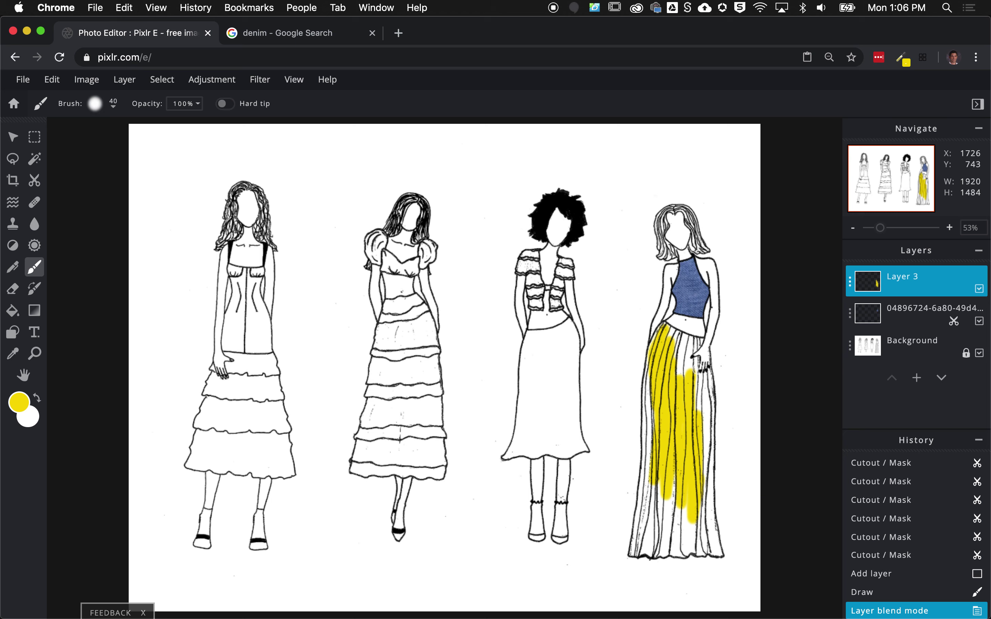
{"action": "mouse_move", "coordinate": [668, 333]}
{"action": "left_mouse_down"}
{"action": "mouse_move", "coordinate": [699, 342]}
{"action": "mouse_move", "coordinate": [703, 392]}
{"action": "left_mouse_up"}
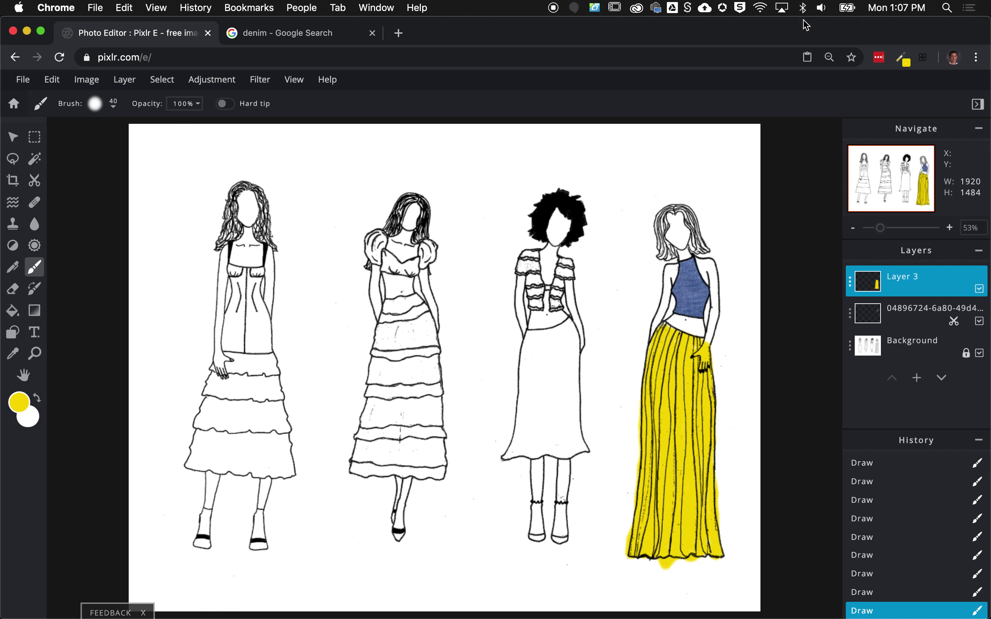
- Erase the yellow that spills outside the outline along the left edge of the fourth figure's skirt
{"action": "scroll", "coordinate": [713, 545], "scroll_direction": "up", "scroll_amount": 5}
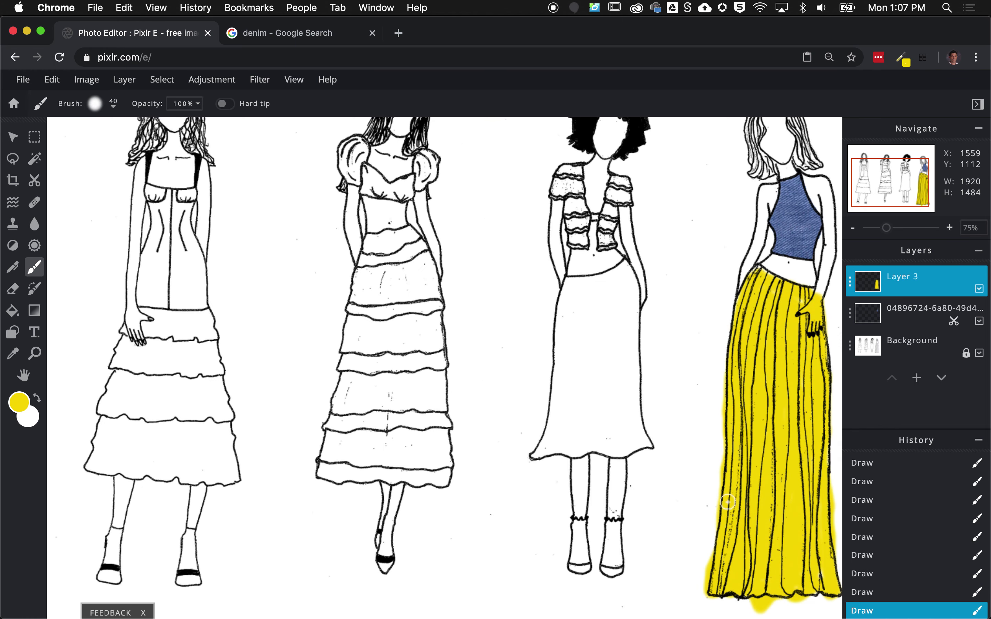
{"action": "scroll", "coordinate": [770, 387], "scroll_direction": "right", "scroll_amount": 3}
{"action": "scroll", "coordinate": [472, 318], "scroll_direction": "up", "scroll_amount": 1}
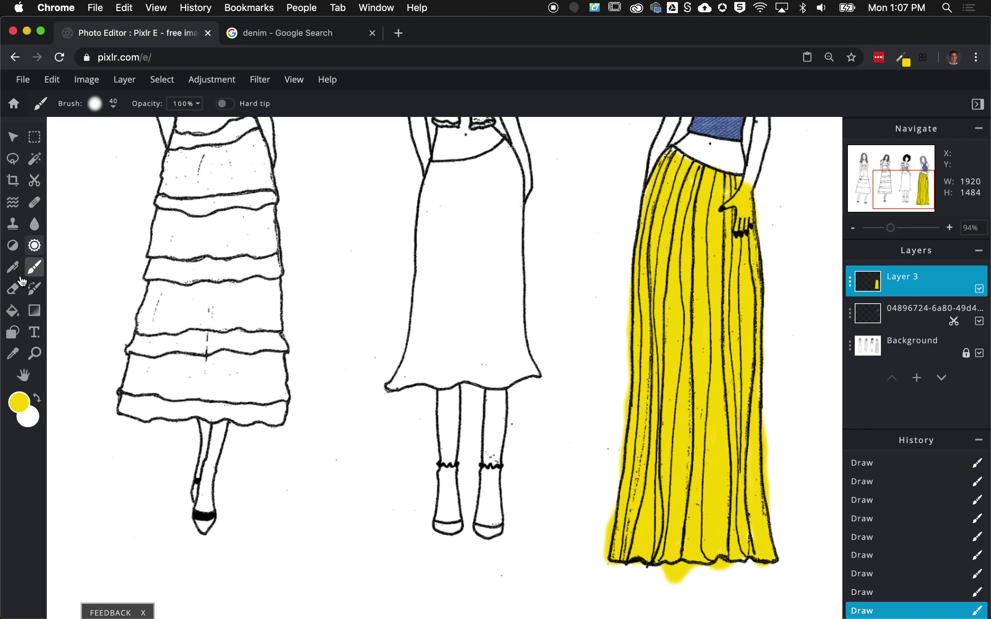
{"action": "left_click", "coordinate": [13, 289]}
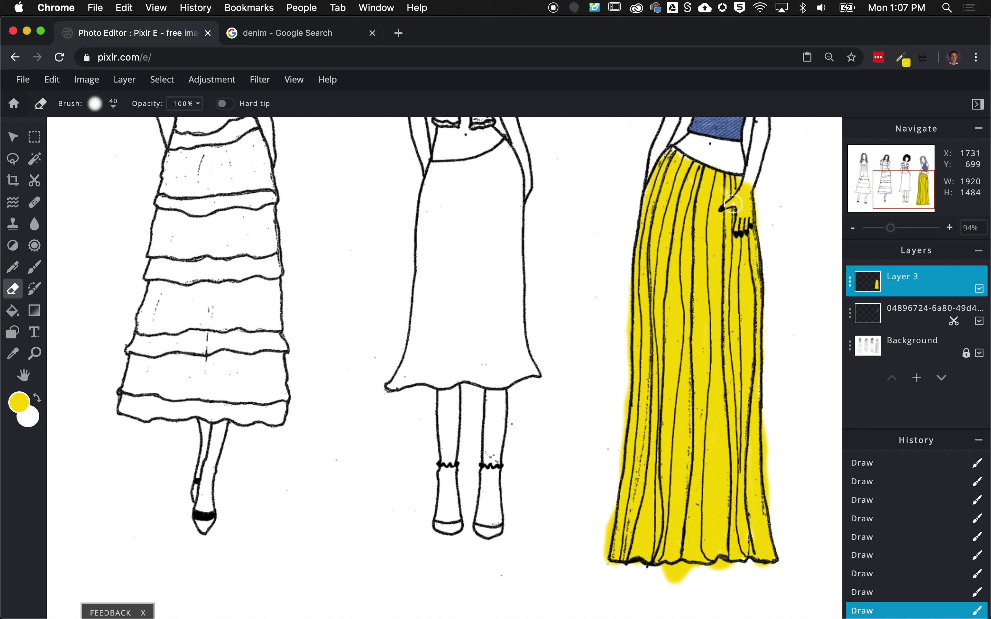
{"action": "left_click_drag", "start_coordinate": [623, 304], "coordinate": [621, 259]}
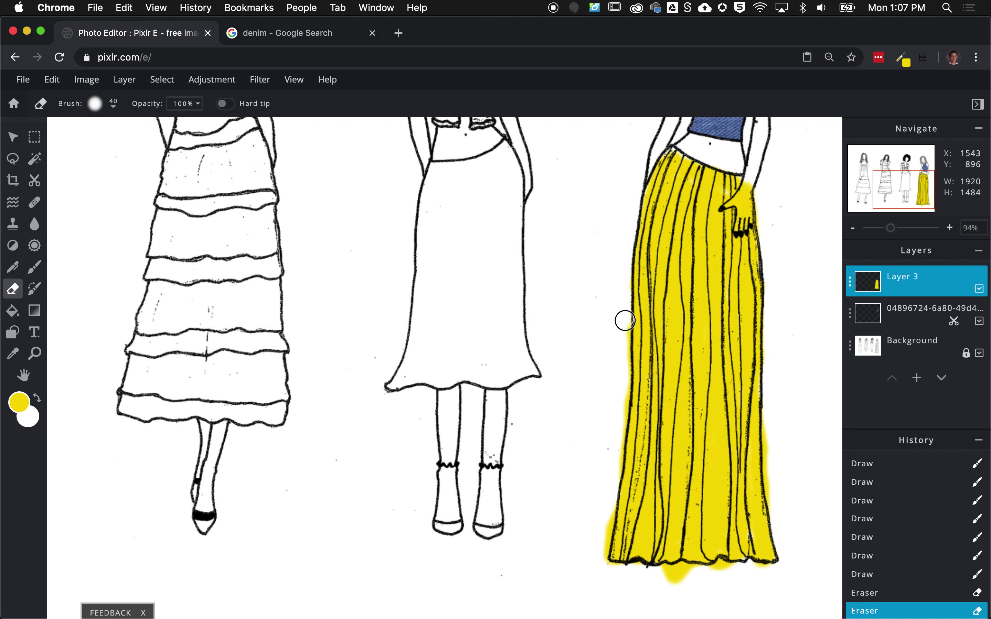
{"action": "left_click_drag", "start_coordinate": [621, 417], "coordinate": [601, 539]}
{"action": "scroll", "coordinate": [599, 533], "scroll_direction": "up", "scroll_amount": 5}
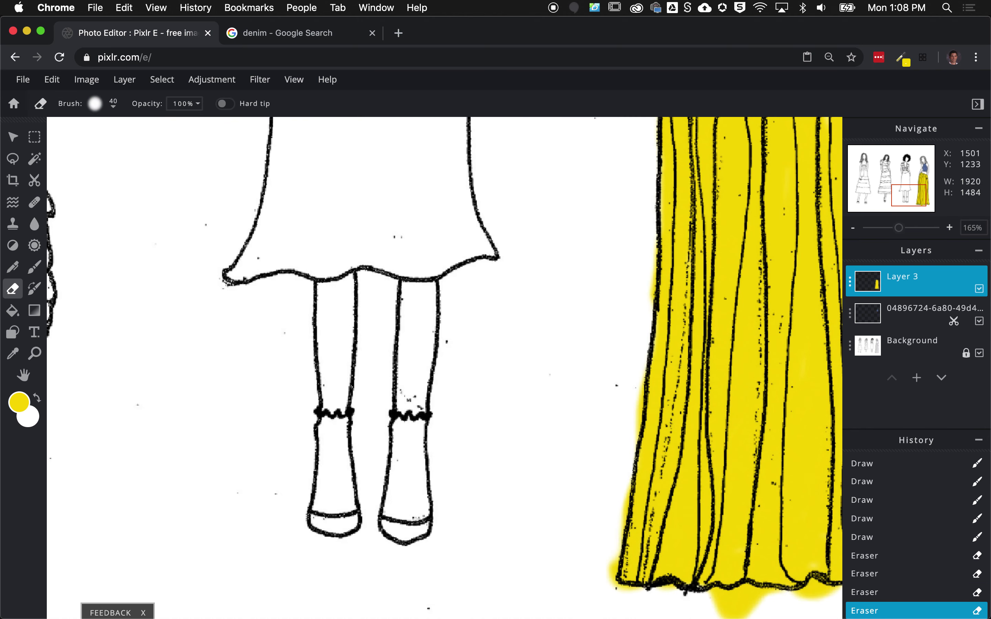
{"action": "mouse_move", "coordinate": [627, 488]}
{"action": "left_mouse_down"}
{"action": "mouse_move", "coordinate": [612, 515]}
{"action": "mouse_move", "coordinate": [600, 581]}
{"action": "mouse_move", "coordinate": [595, 460]}
{"action": "mouse_move", "coordinate": [601, 441]}
{"action": "mouse_move", "coordinate": [631, 430]}
{"action": "left_mouse_up"}
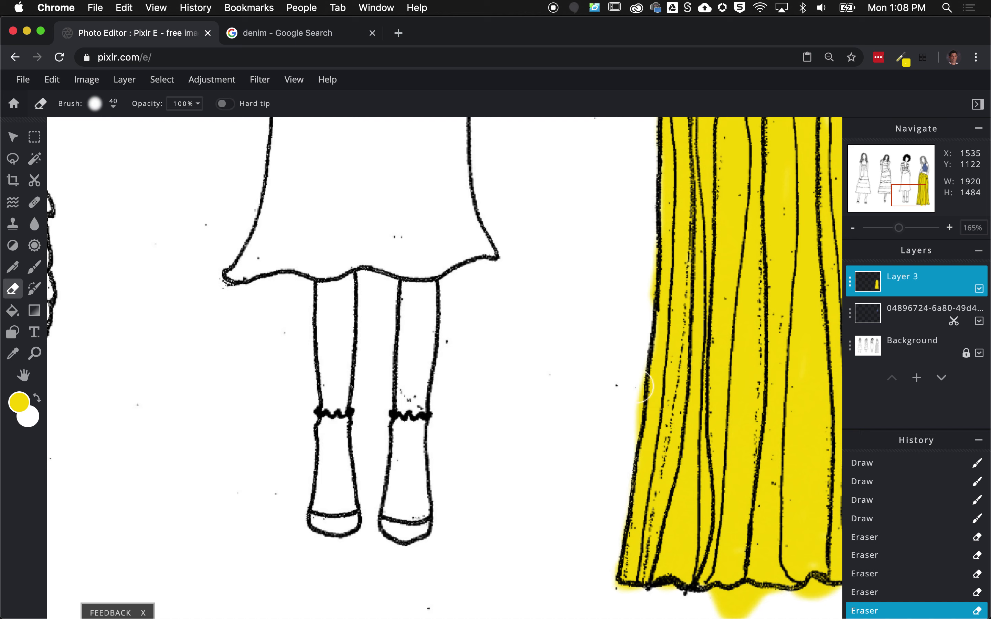
{"action": "left_click_drag", "start_coordinate": [634, 390], "coordinate": [624, 438]}
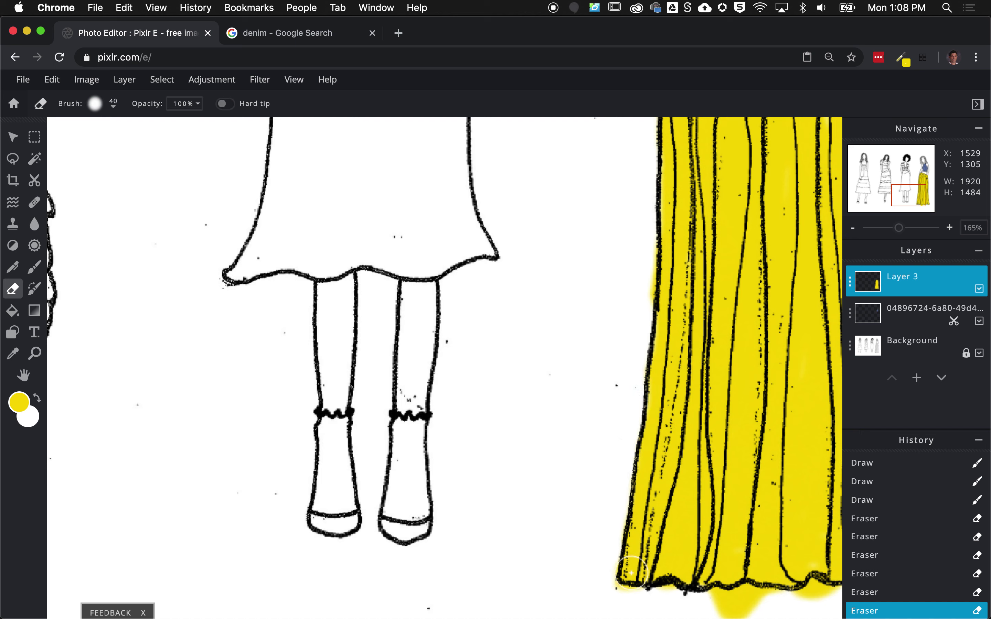
- Erase the yellow overspill below the skirt's hem and along the lower part of its right edge
{"action": "left_click_drag", "start_coordinate": [622, 593], "coordinate": [661, 615]}
{"action": "mouse_move", "coordinate": [739, 613]}
{"action": "left_mouse_down"}
{"action": "mouse_move", "coordinate": [745, 601]}
{"action": "mouse_move", "coordinate": [668, 597]}
{"action": "mouse_move", "coordinate": [707, 611]}
{"action": "mouse_move", "coordinate": [784, 592]}
{"action": "mouse_move", "coordinate": [622, 433]}
{"action": "left_mouse_up"}
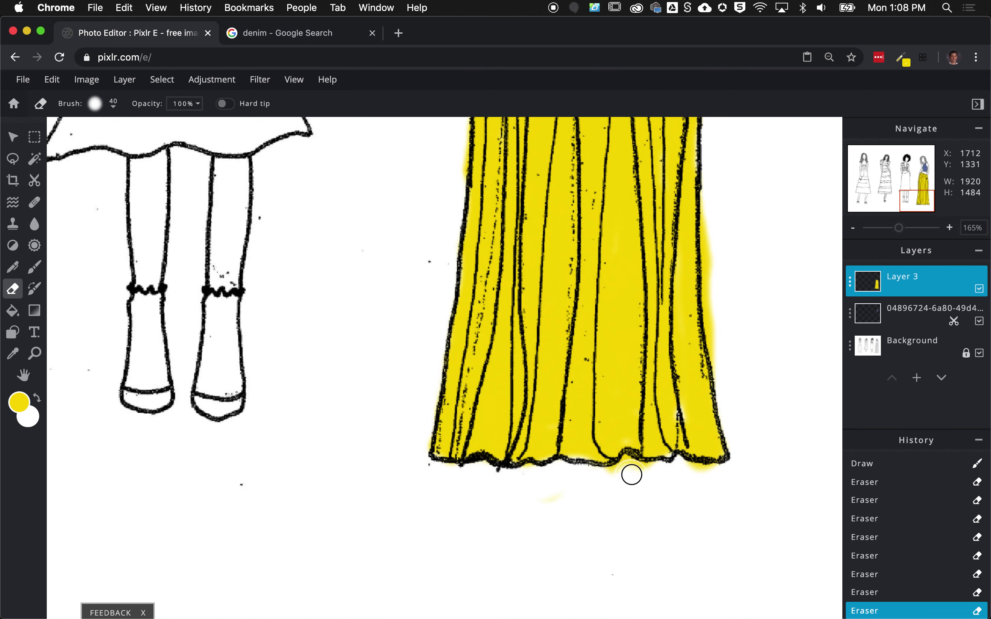
{"action": "mouse_move", "coordinate": [613, 484]}
{"action": "left_mouse_down"}
{"action": "mouse_move", "coordinate": [667, 471]}
{"action": "mouse_move", "coordinate": [722, 474]}
{"action": "mouse_move", "coordinate": [706, 454]}
{"action": "left_mouse_up"}
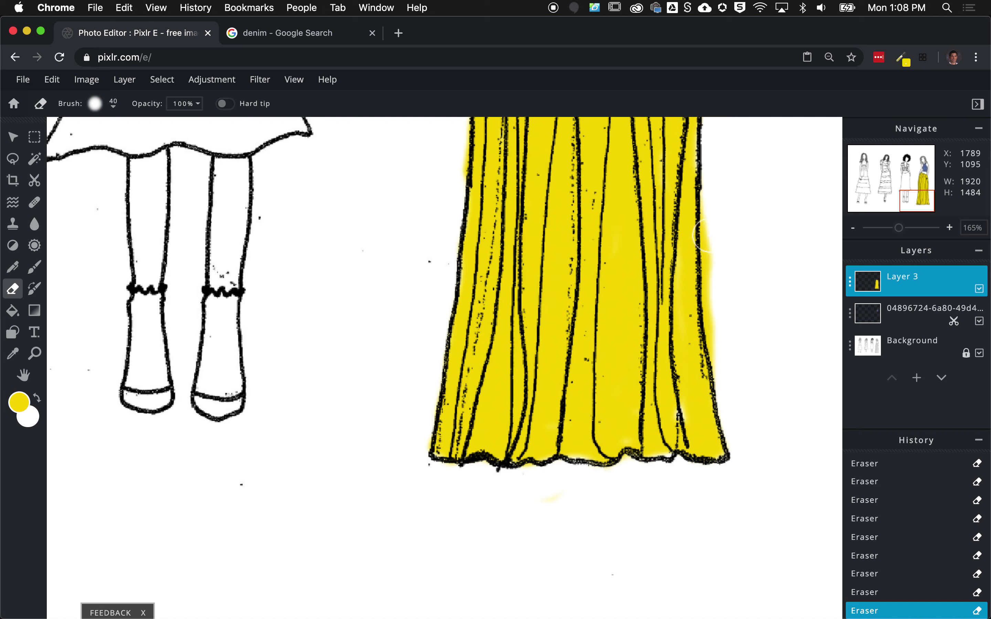
{"action": "mouse_move", "coordinate": [701, 210]}
{"action": "left_mouse_down"}
{"action": "mouse_move", "coordinate": [726, 383]}
{"action": "mouse_move", "coordinate": [715, 382]}
{"action": "left_mouse_up"}
- Return to the Brush tool and repaint the thin or missed yellow patches in the lower part of the skirt
{"action": "left_click", "coordinate": [13, 267]}
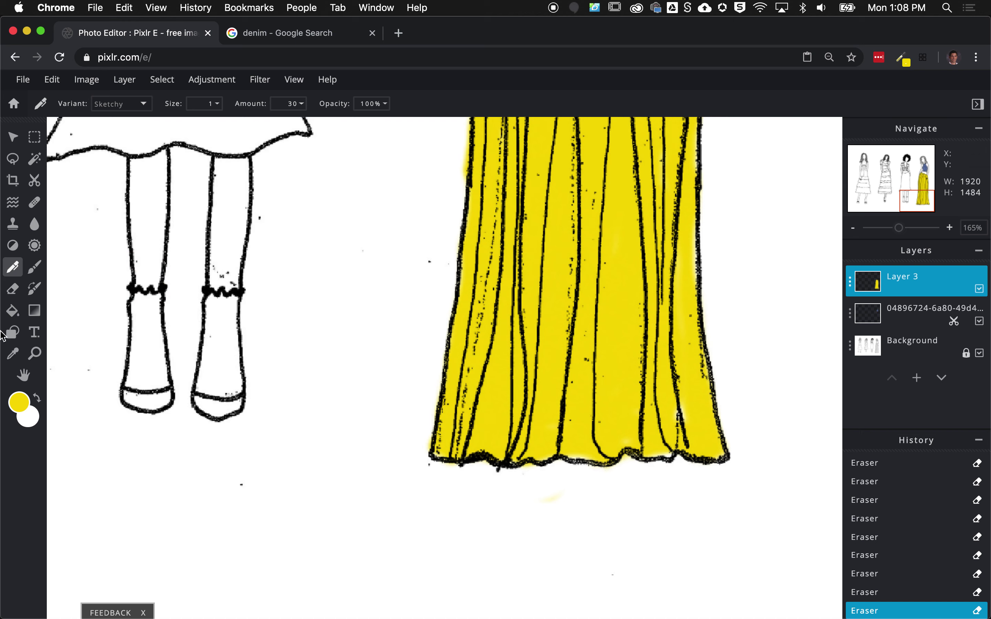
{"action": "left_click", "coordinate": [34, 267]}
{"action": "mouse_move", "coordinate": [680, 232]}
{"action": "left_mouse_down"}
{"action": "mouse_move", "coordinate": [656, 467]}
{"action": "mouse_move", "coordinate": [676, 415]}
{"action": "mouse_move", "coordinate": [559, 444]}
{"action": "left_mouse_up"}
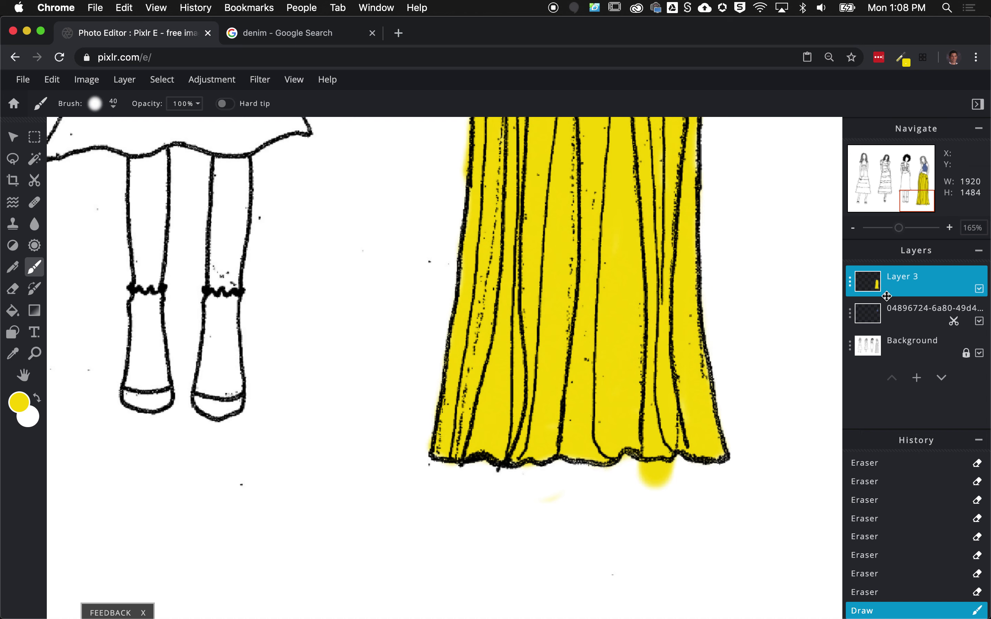
- Select the denim texture layer beneath the yellow skirt layer
{"action": "left_click", "coordinate": [920, 318]}
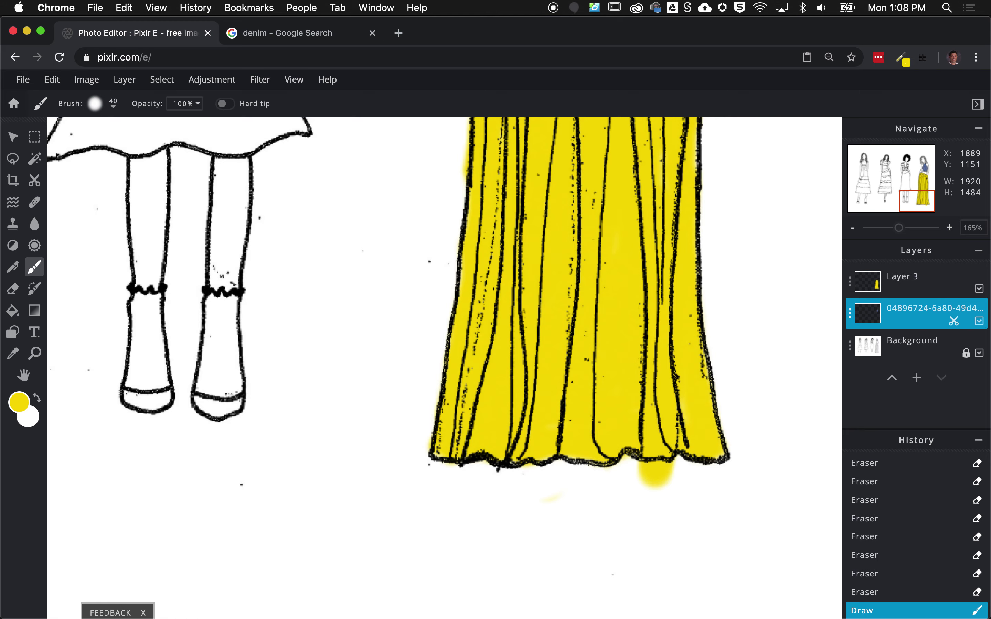
{"action": "scroll", "coordinate": [617, 416], "scroll_direction": "up", "scroll_amount": 10}
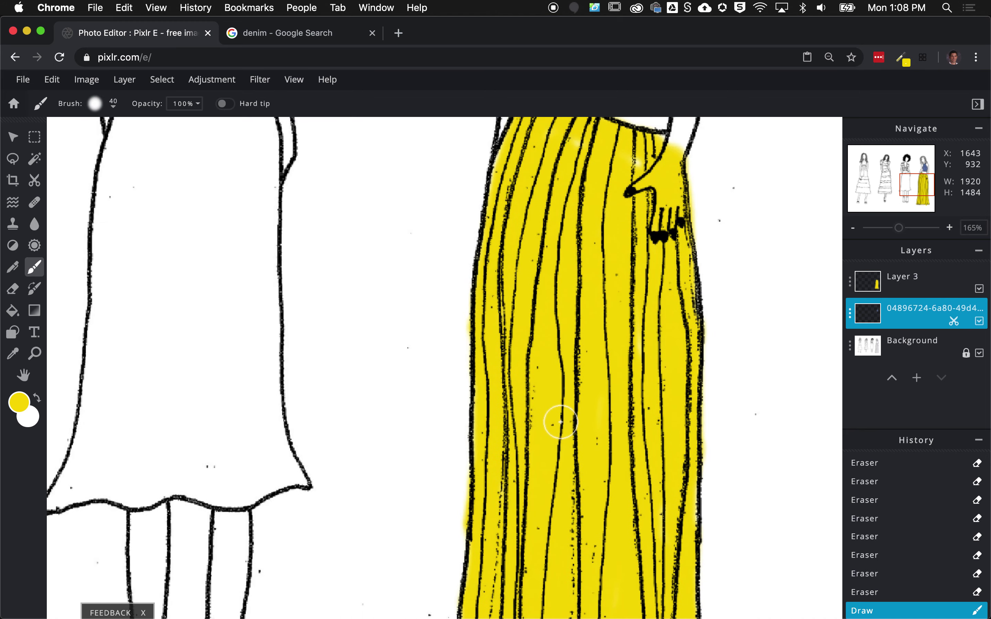
{"action": "scroll", "coordinate": [560, 422], "scroll_direction": "down", "scroll_amount": 8}
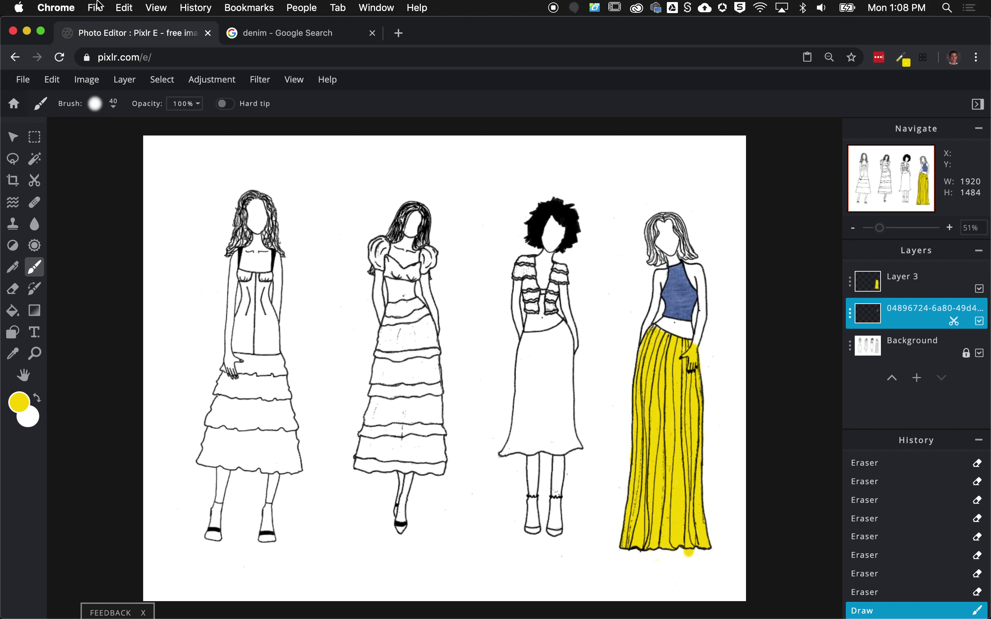
- Save the layered project to the Desktop as Croquis in PXD format and close the download notice
{"action": "left_click", "coordinate": [21, 79]}
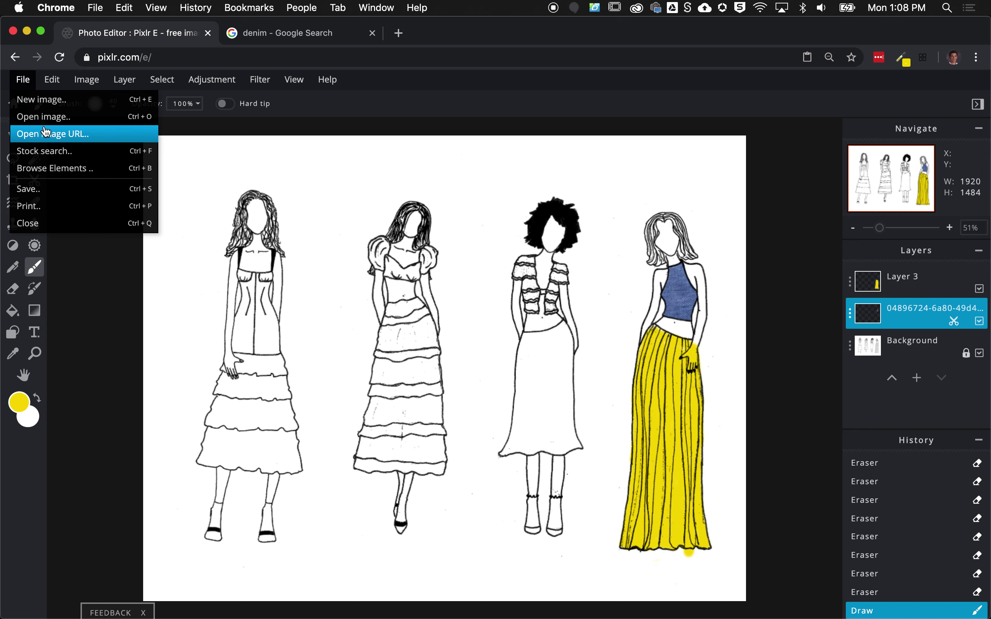
{"action": "left_click", "coordinate": [61, 190]}
{"action": "left_click", "coordinate": [616, 306]}
{"action": "left_click", "coordinate": [711, 415]}
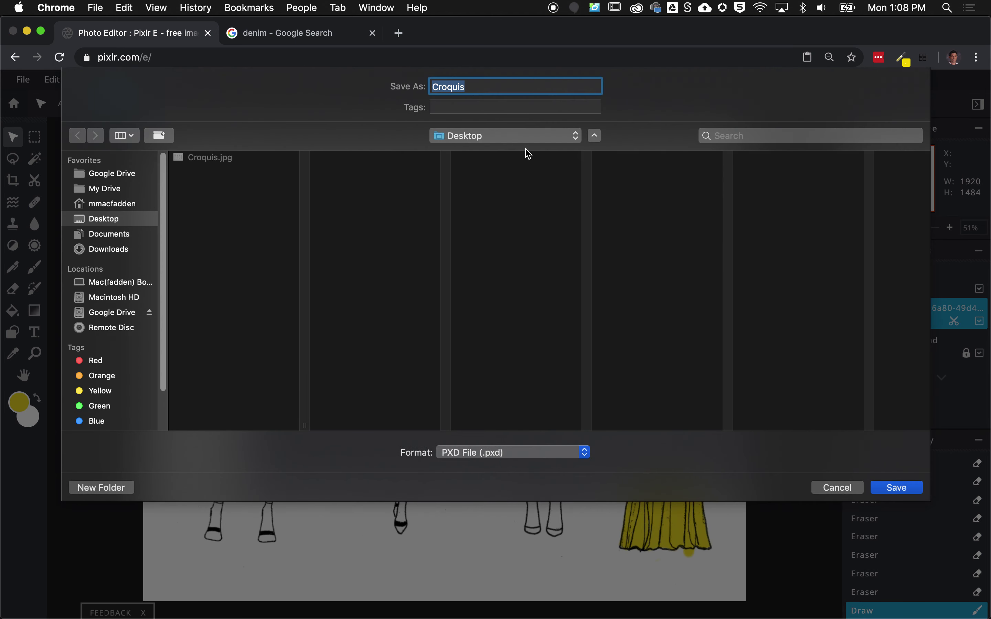
{"action": "left_click", "coordinate": [902, 489]}
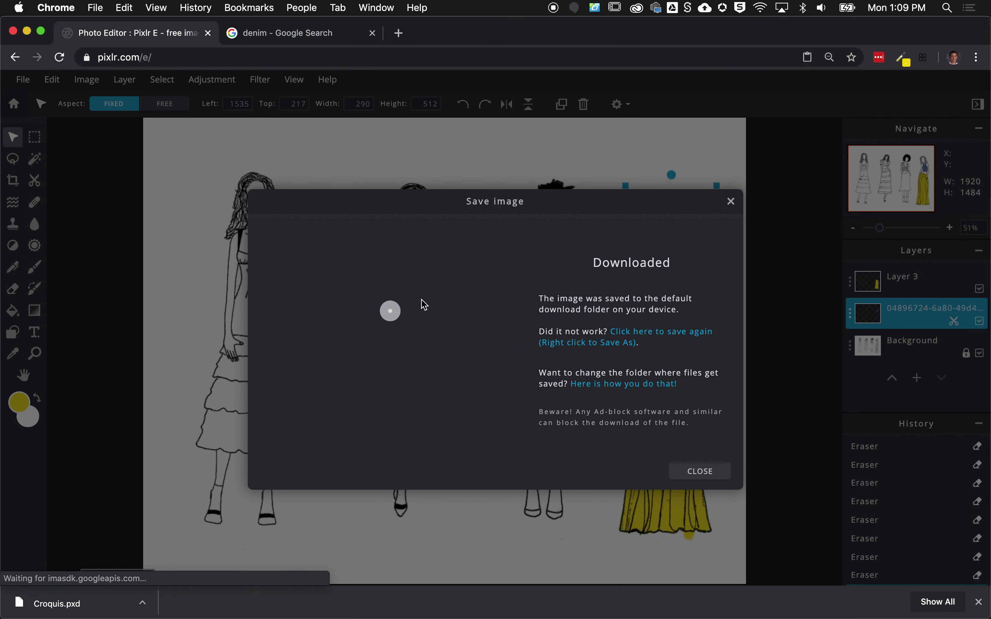
{"action": "left_click", "coordinate": [705, 476]}
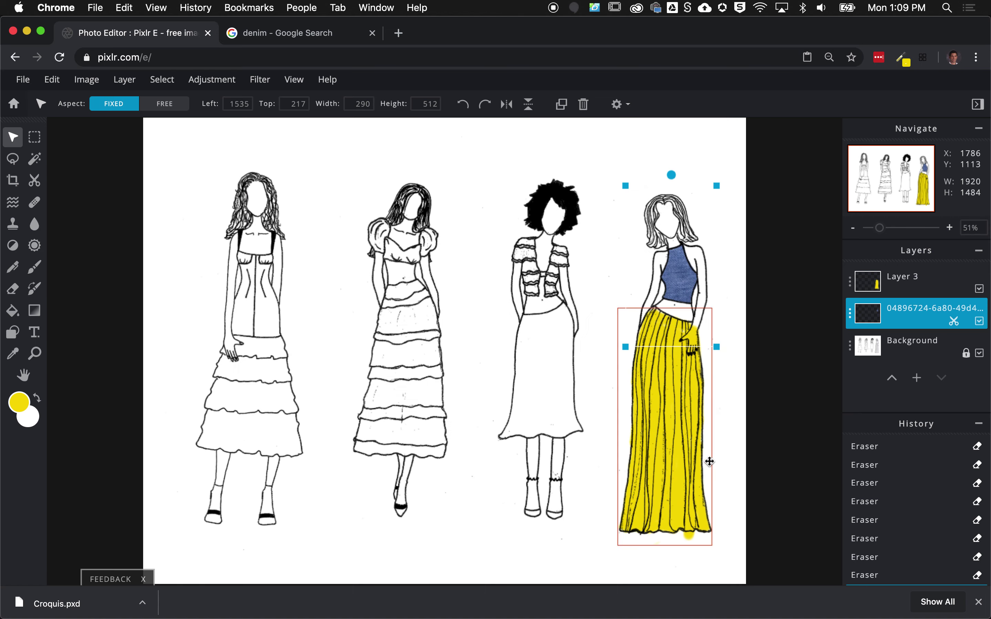
- Export the image as a JPG named Croquis to the Desktop at 90% quality, replacing the existing Croquis.jpg
{"action": "left_click", "coordinate": [24, 80]}
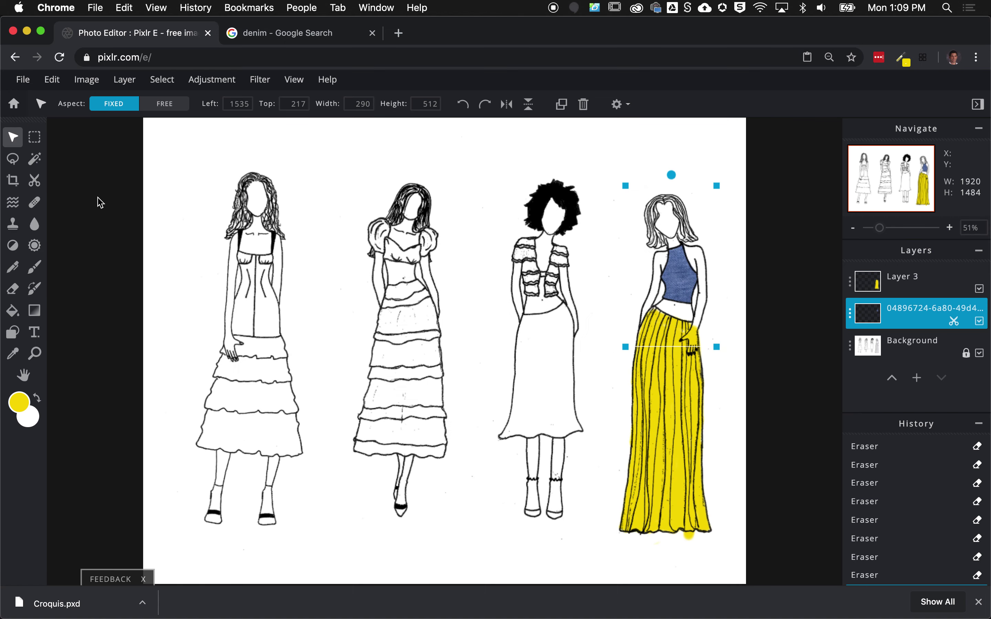
{"action": "left_click", "coordinate": [51, 196]}
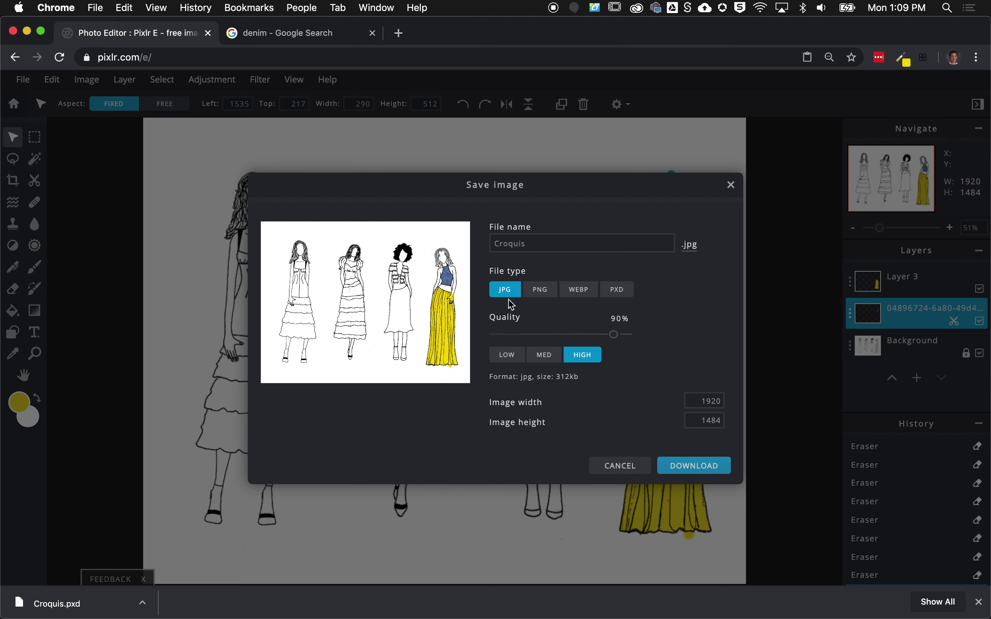
{"action": "left_click", "coordinate": [690, 419]}
{"action": "left_click", "coordinate": [703, 467]}
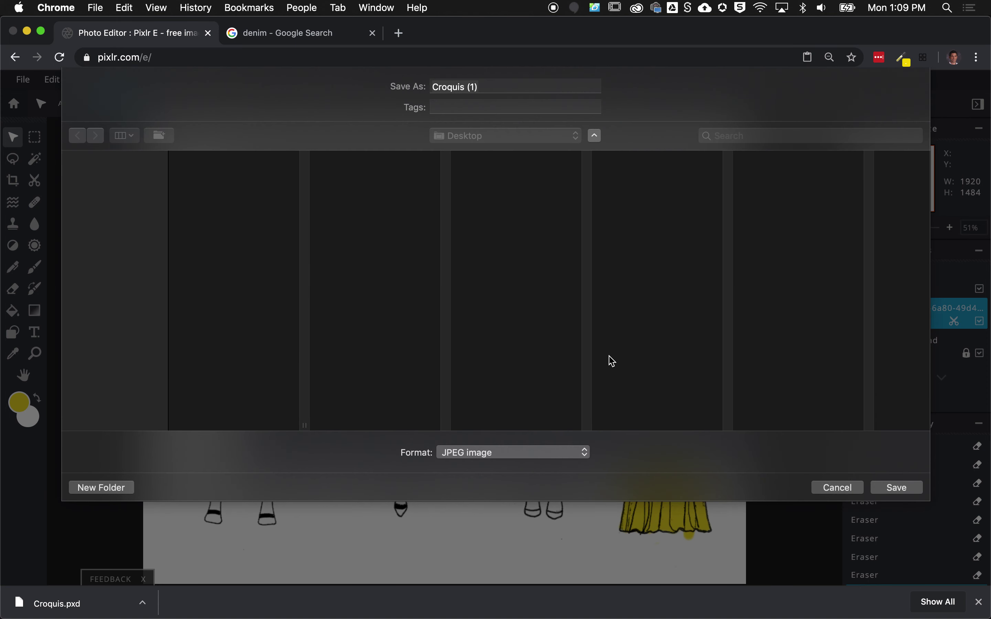
{"action": "left_click", "coordinate": [210, 157]}
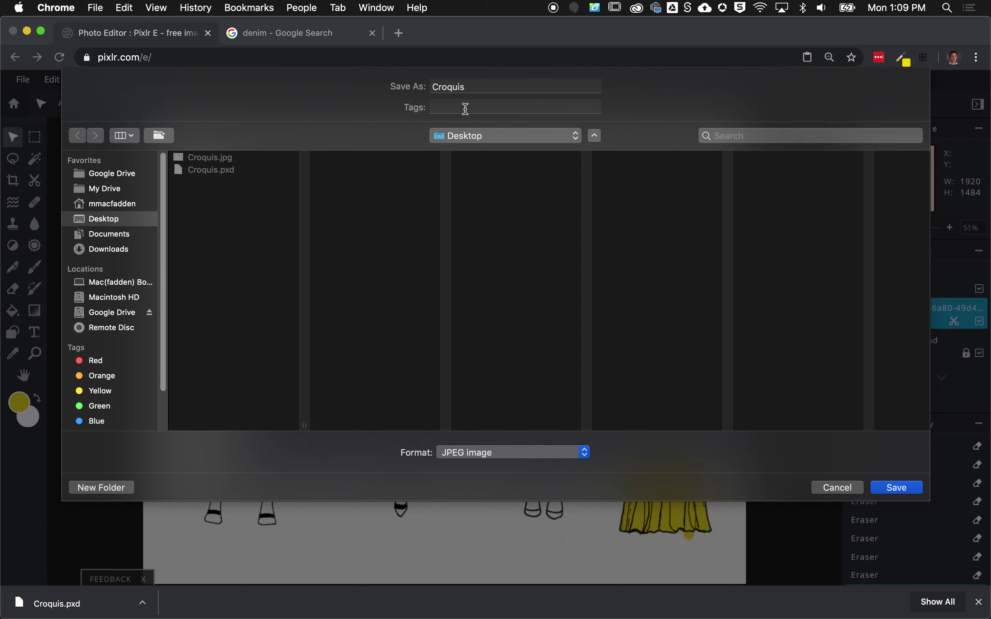
{"action": "left_click", "coordinate": [909, 495]}
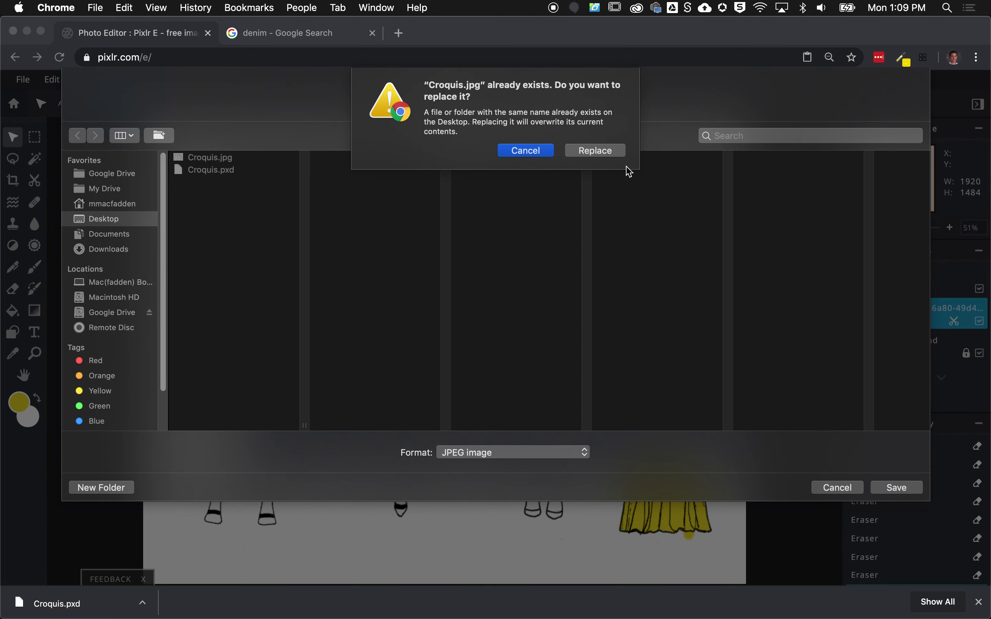
{"action": "left_click", "coordinate": [606, 151]}
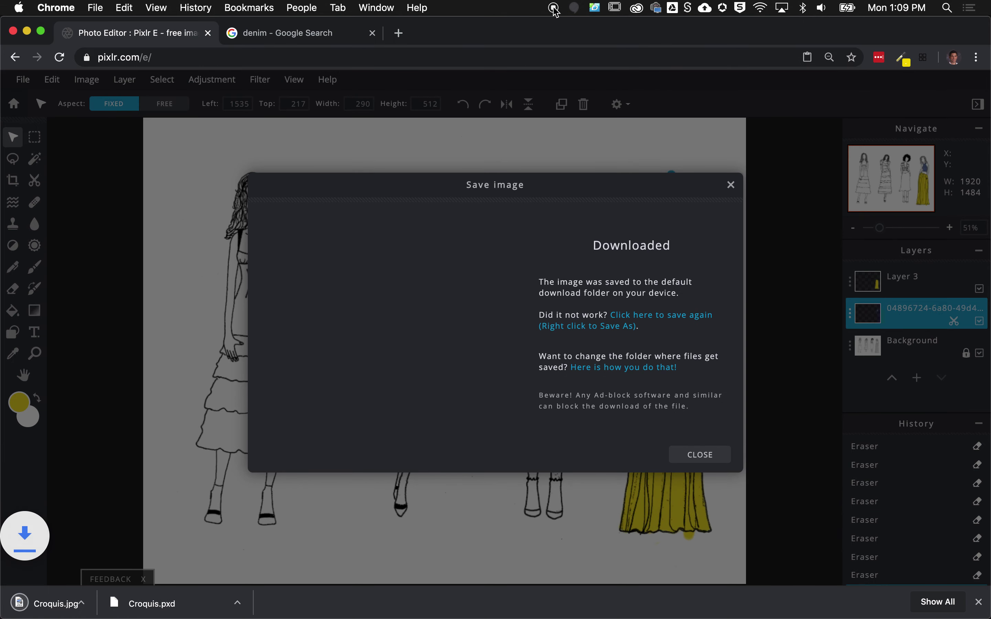